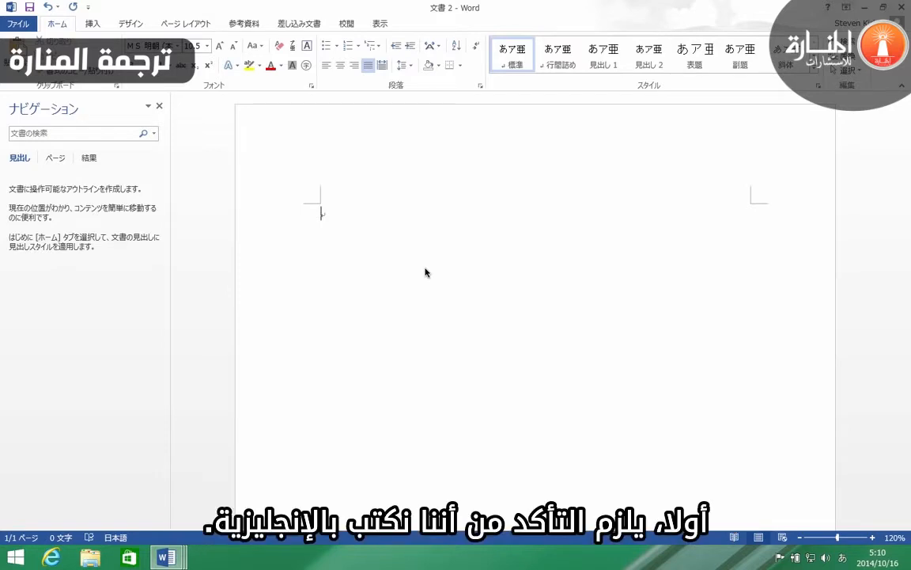
Step: Enter a short run of "は" characters as a Japanese input test and delete it
text(h)
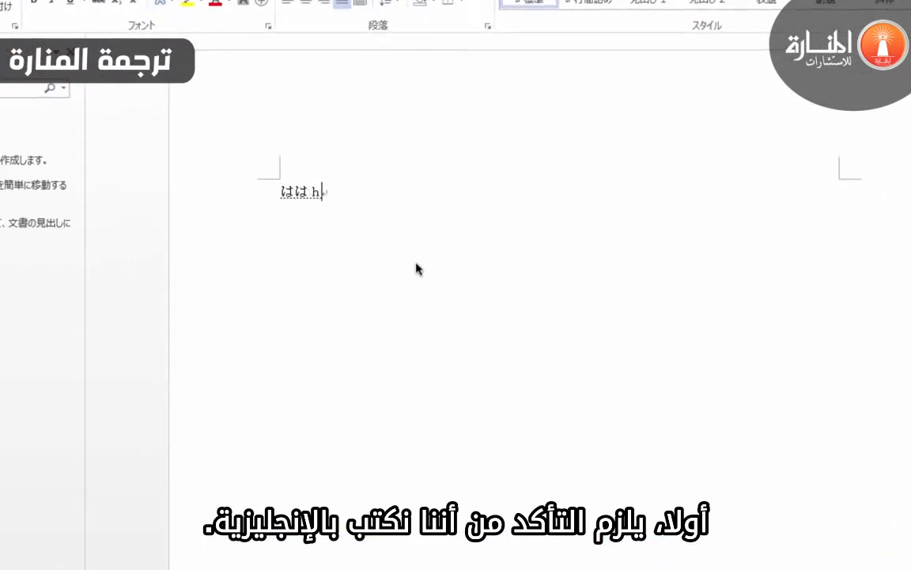
text(ahahahaha)
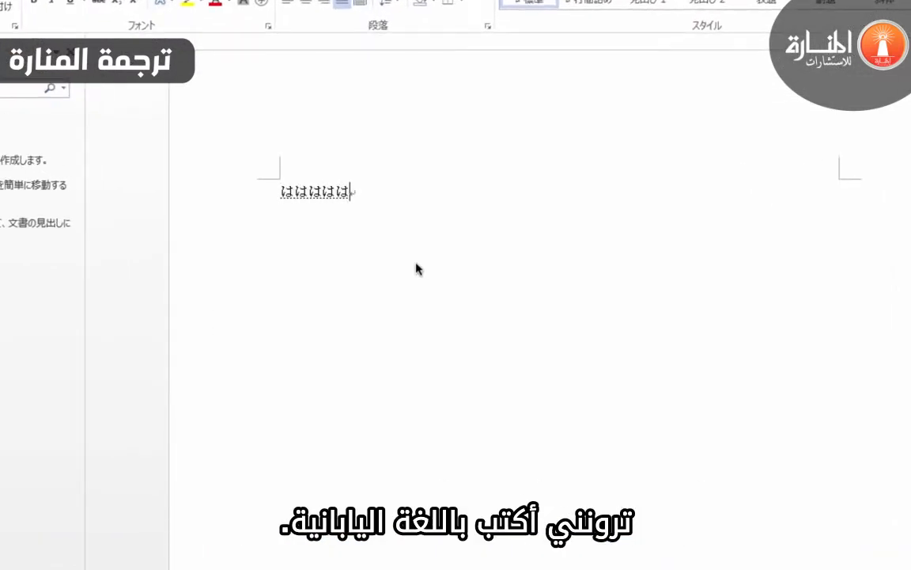
key(BackSpace)
key(BackSpace)
key(BackSpace)
key(BackSpace)
key(BackSpace)
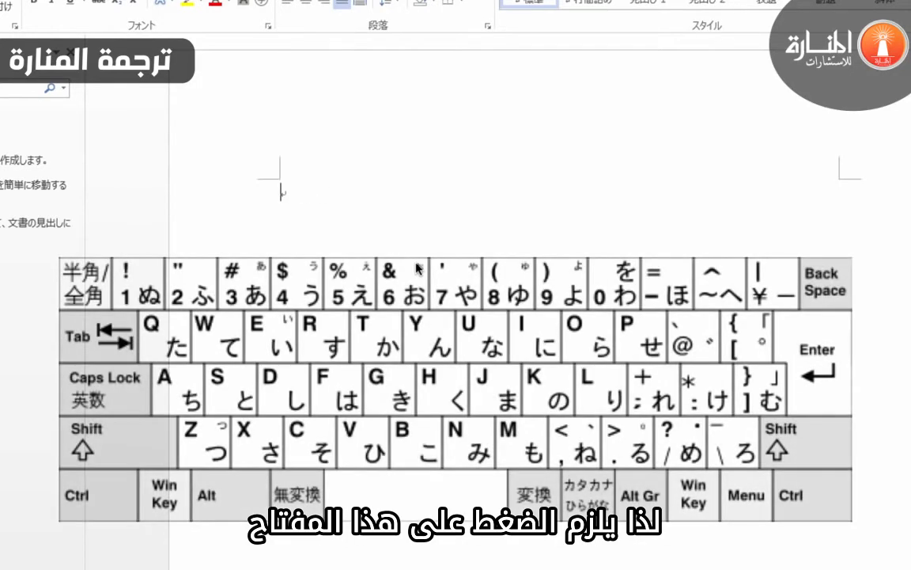
Step: Switch the input mode from Japanese to English, test it with "hahaha", and delete the test text
key(Zenkaku_Hankaku)
text(hahaha)
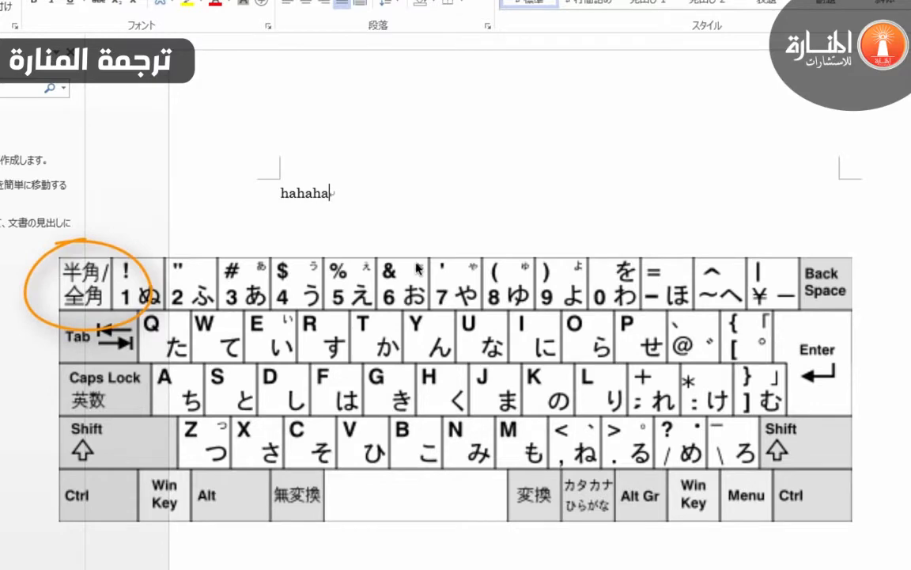
key(BackSpace)
key(BackSpace)
key(BackSpace)
key(BackSpace)
key(BackSpace)
key(BackSpace)
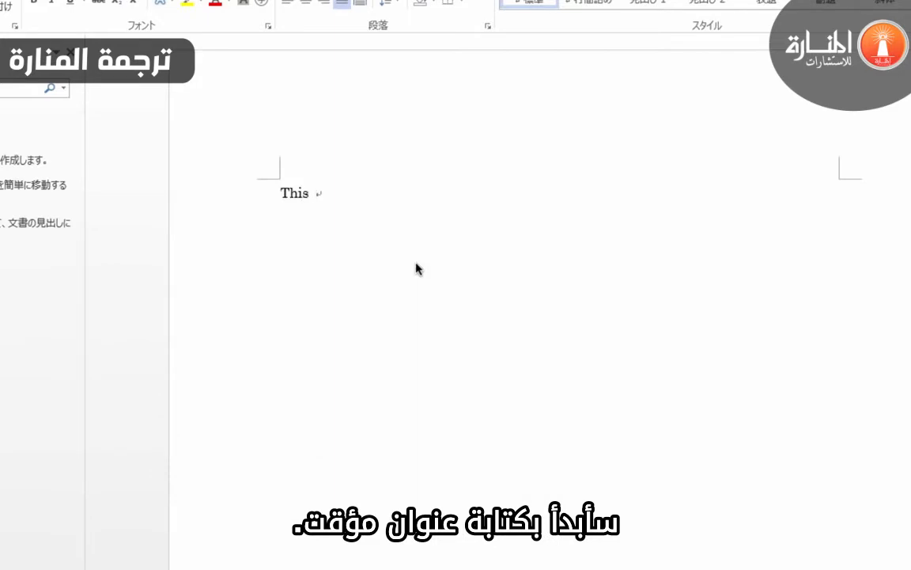
Step: Write the paper draft with the title "This is a Temporary Title", author and university lines, an Introduction, and a Method section with Participants
text(This is the introduction to the paper. It should be composed of several paragraphs.)
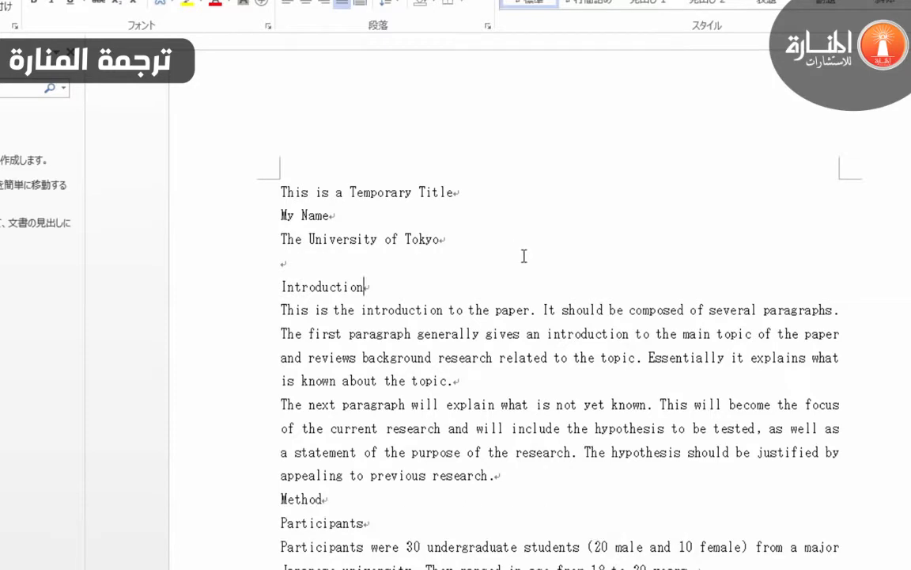
click(84, 568)
click(179, 559)
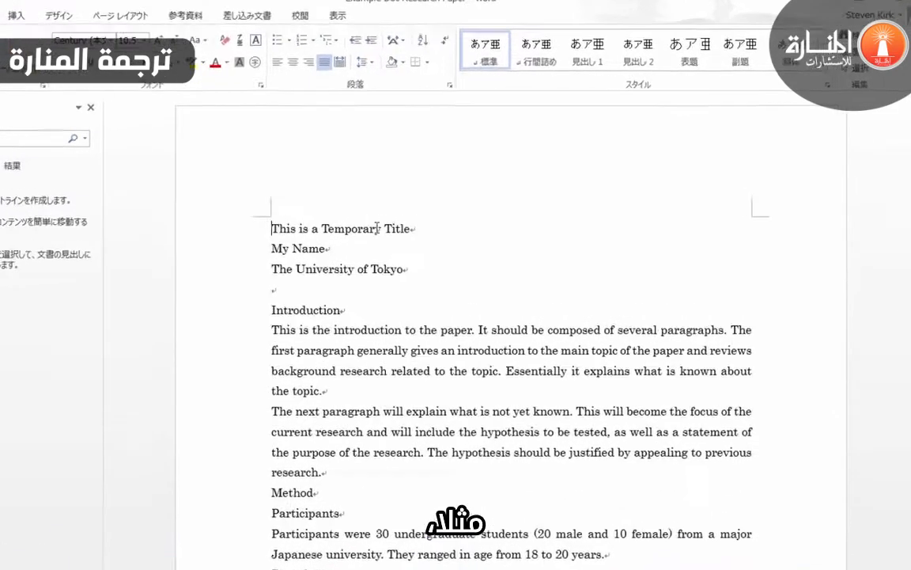
Step: Apply the Title style (表題) to the paper's title line and the Subtitle style (副題) to the author and university lines
click(192, 228)
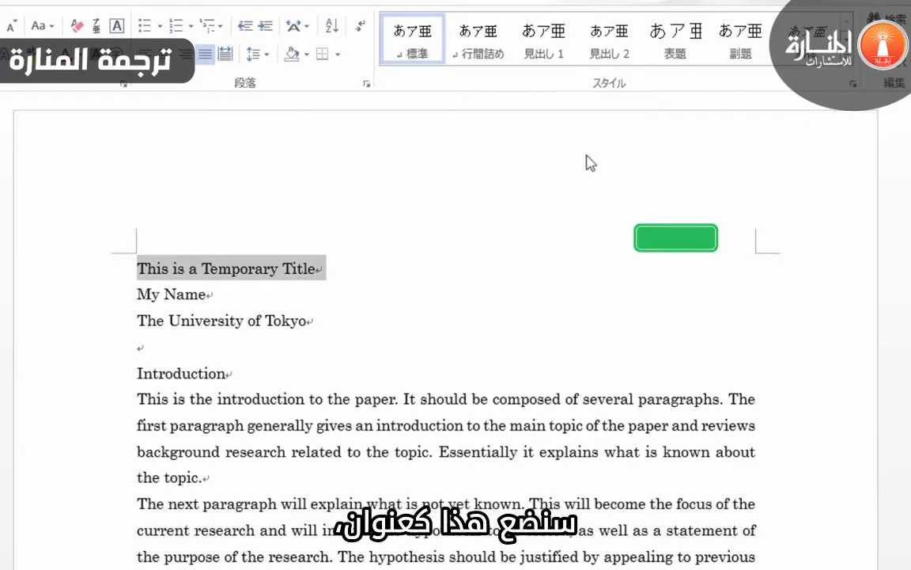
click(680, 38)
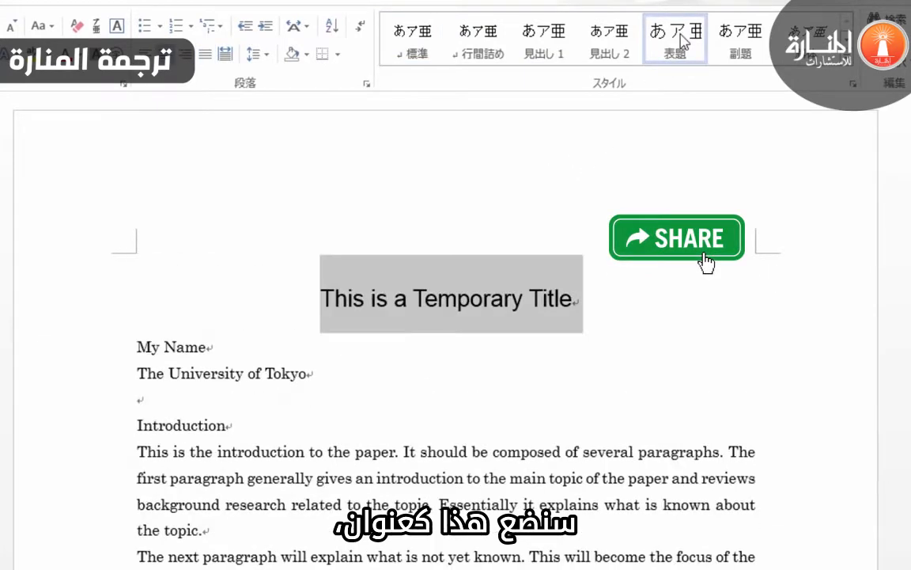
click(46, 348)
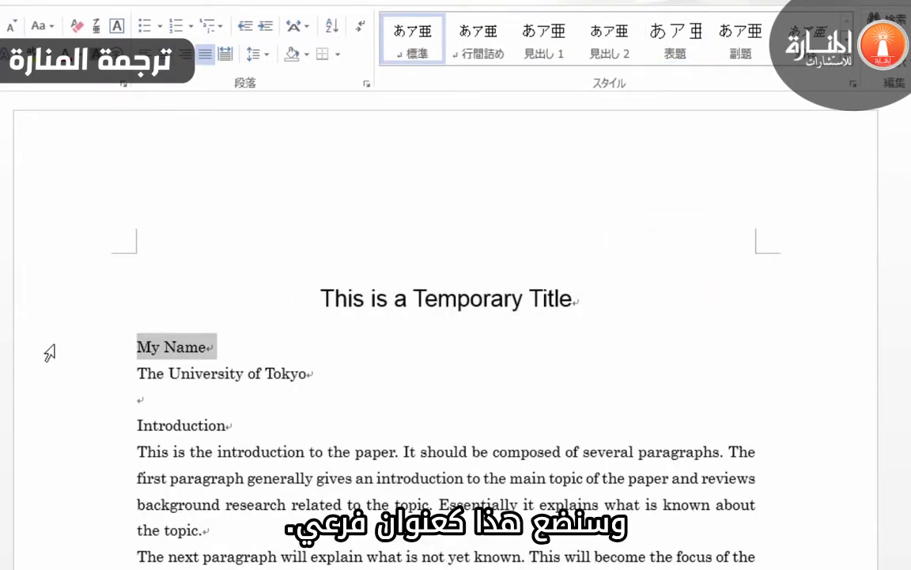
drag(49, 353, 49, 379)
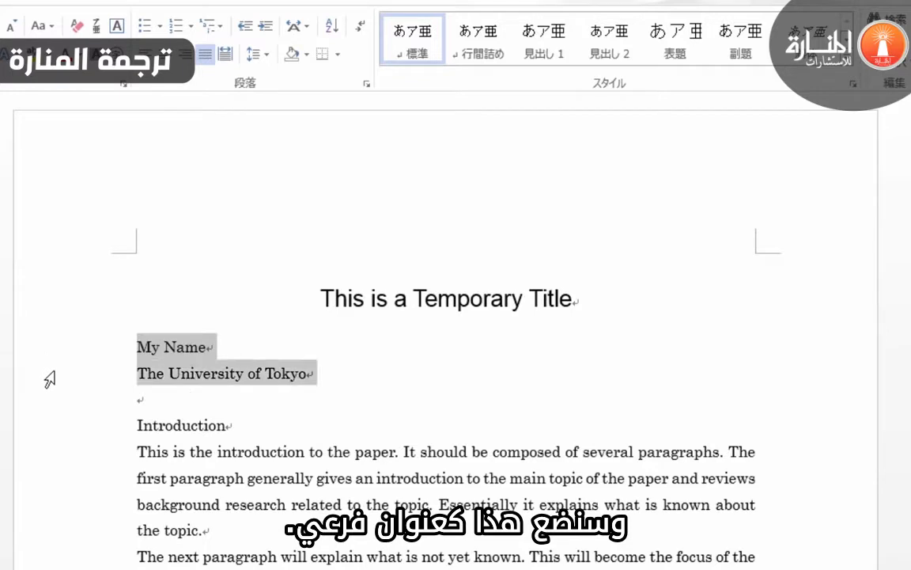
click(742, 41)
Step: Apply the Heading 1 style (見出し 1) to the "Introduction" and "Method" section headings
click(55, 418)
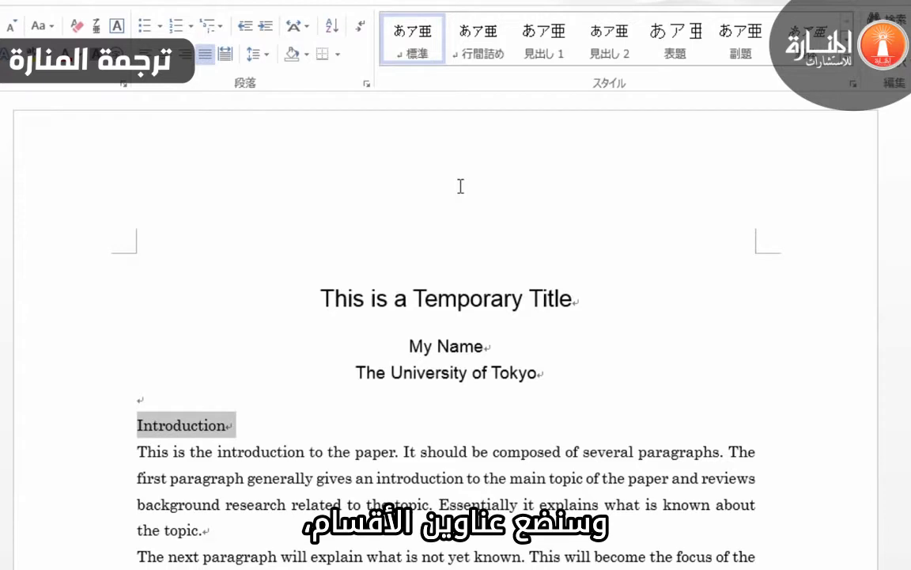
click(544, 46)
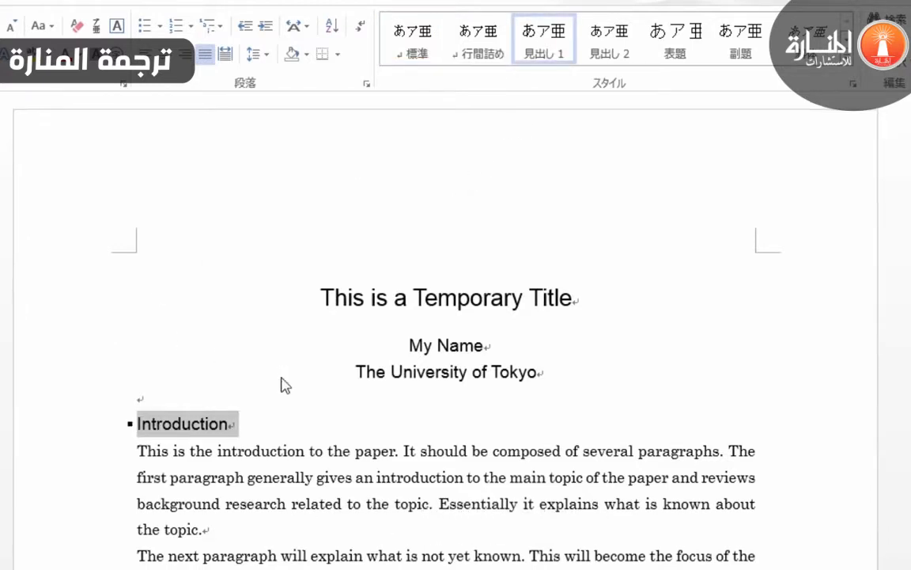
scroll(283, 378, down, 3)
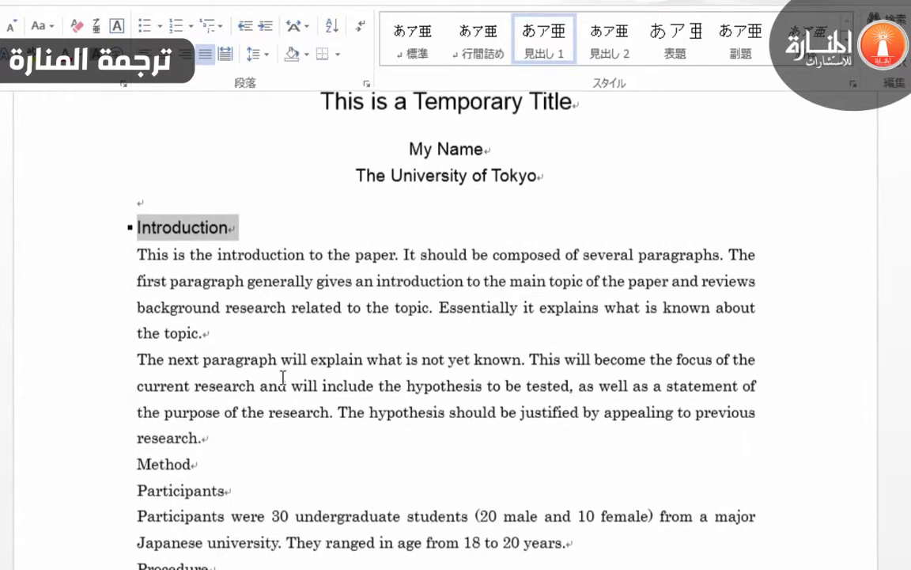
scroll(282, 377, down, 1)
click(55, 392)
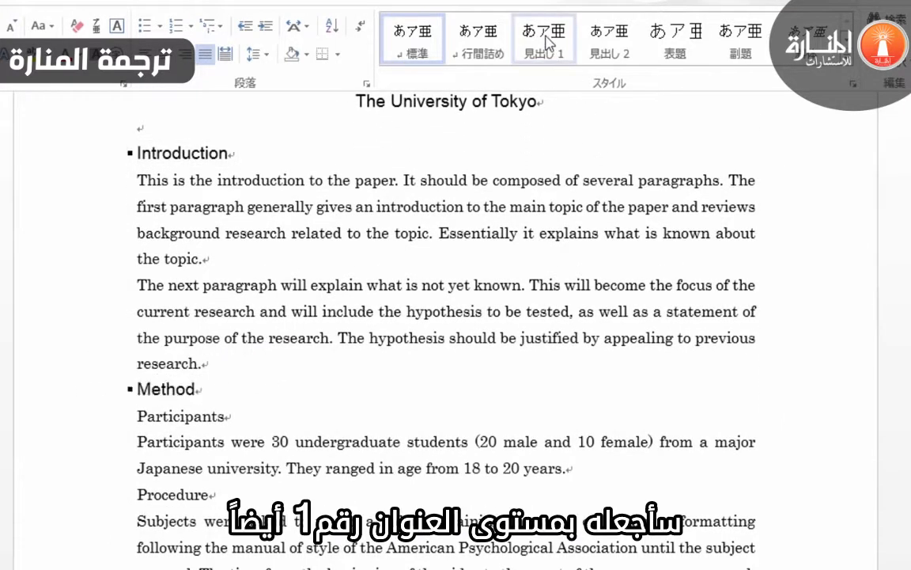
click(546, 42)
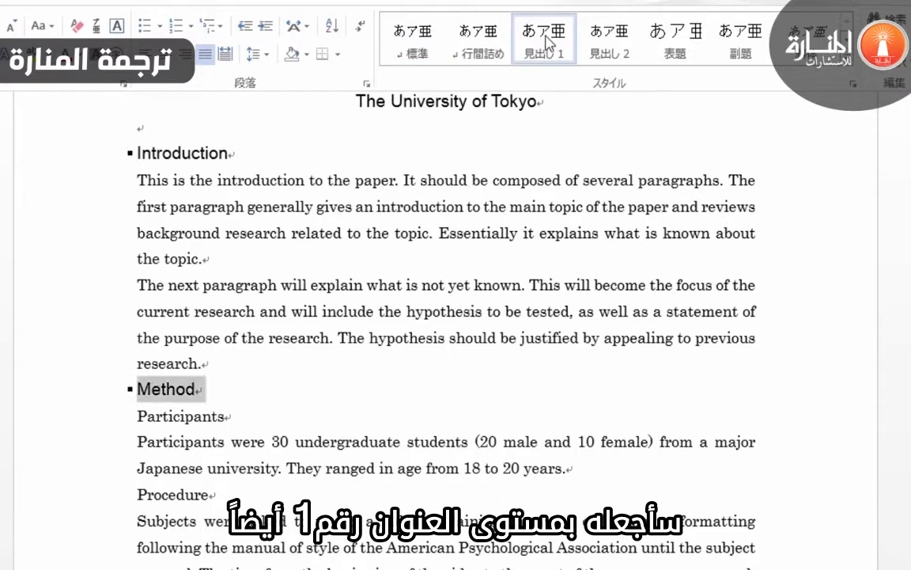
Step: Apply the Heading 2 style (見出し 2) to the "Participants" and "Procedure" headings under Method
click(45, 420)
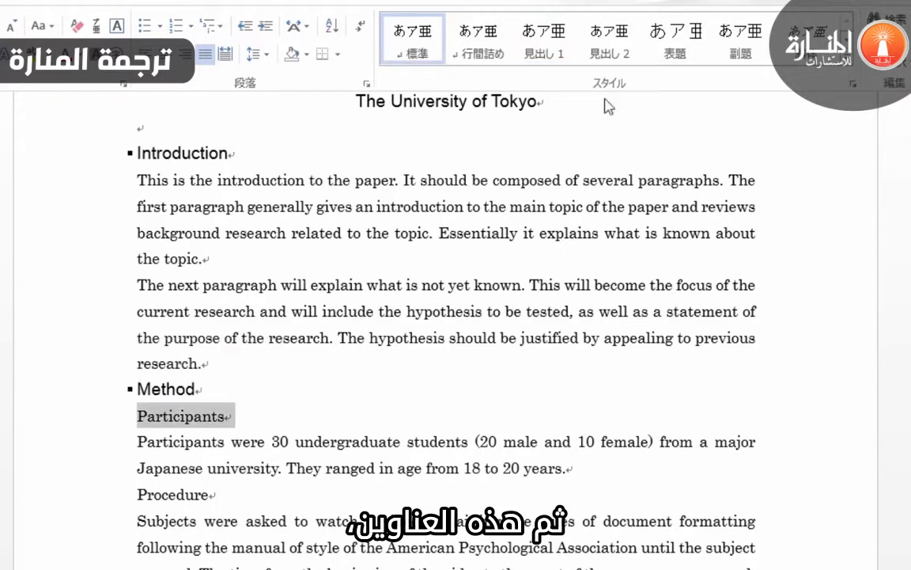
click(610, 36)
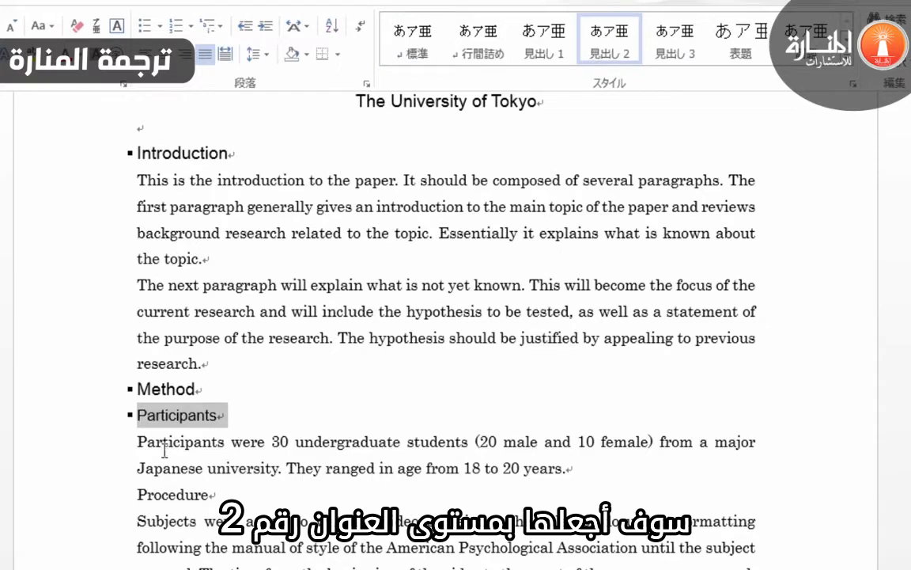
click(68, 497)
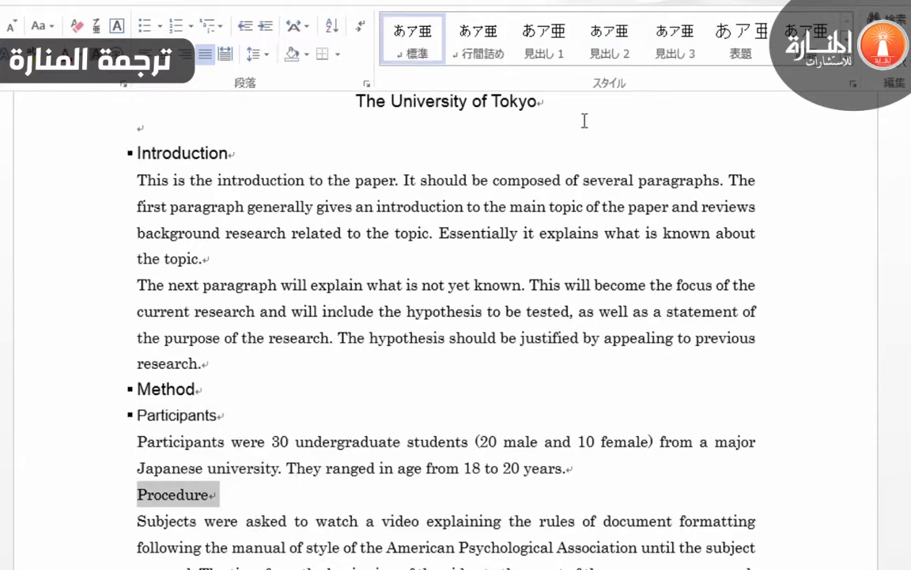
click(605, 31)
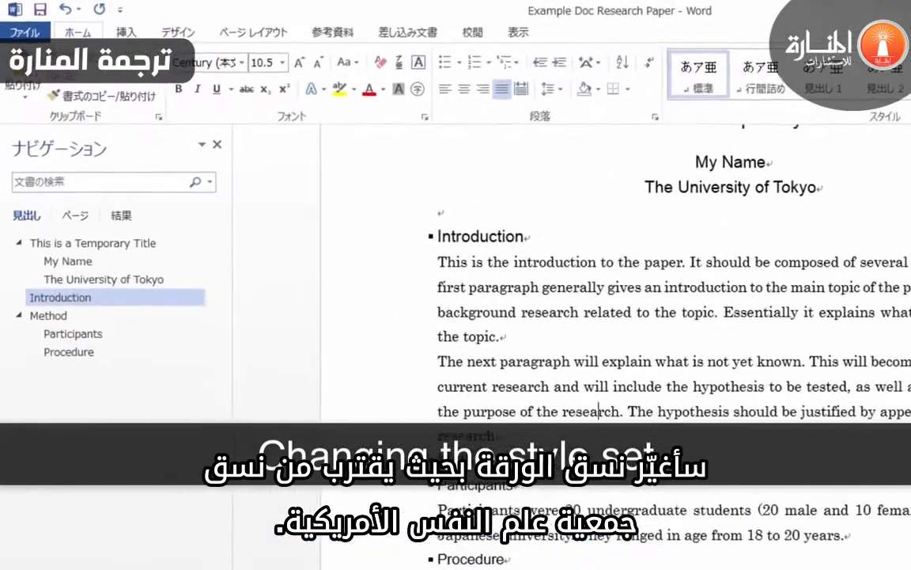
Step: Apply the built-in Word 2003 style set to the document
click(183, 38)
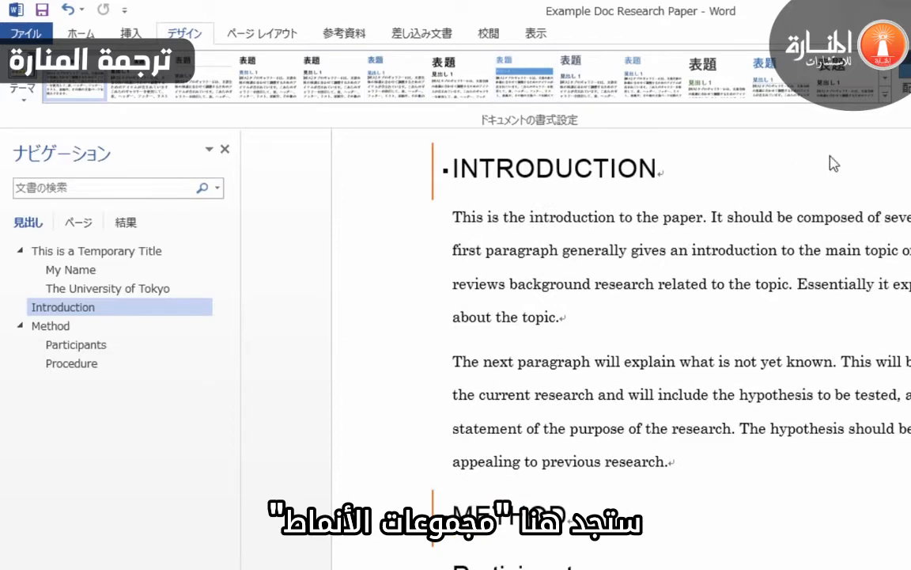
click(887, 98)
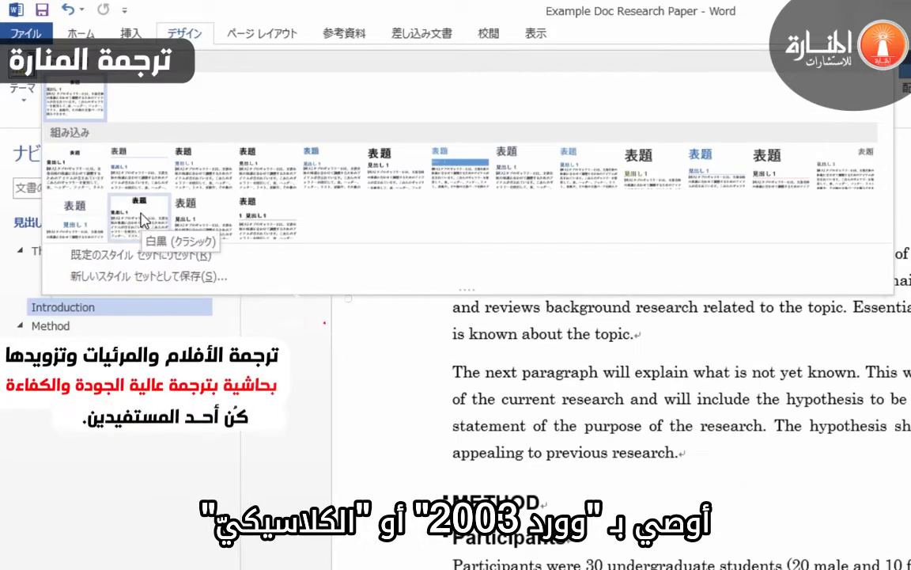
click(85, 166)
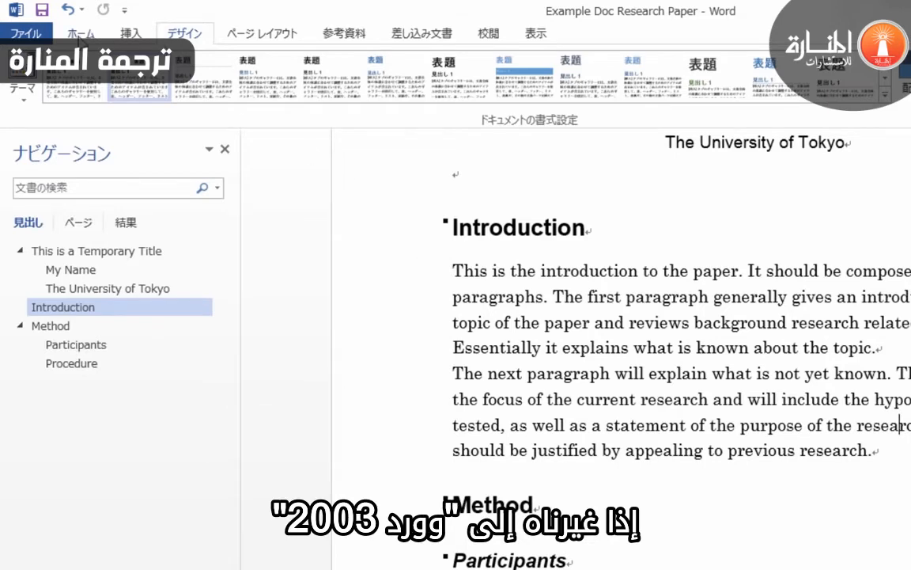
Step: Check the styles and fonts of the title, the Introduction heading and the body text
click(82, 34)
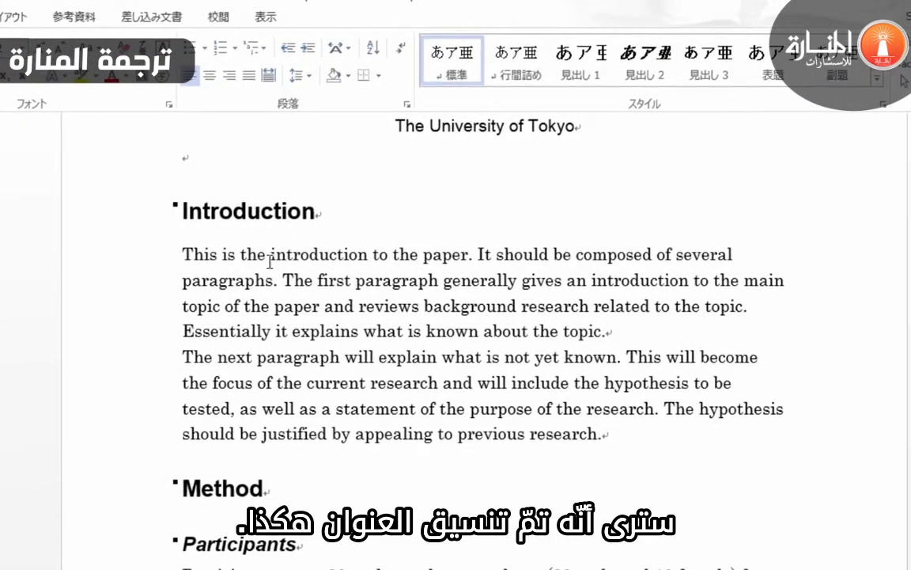
scroll(270, 261, up, 3)
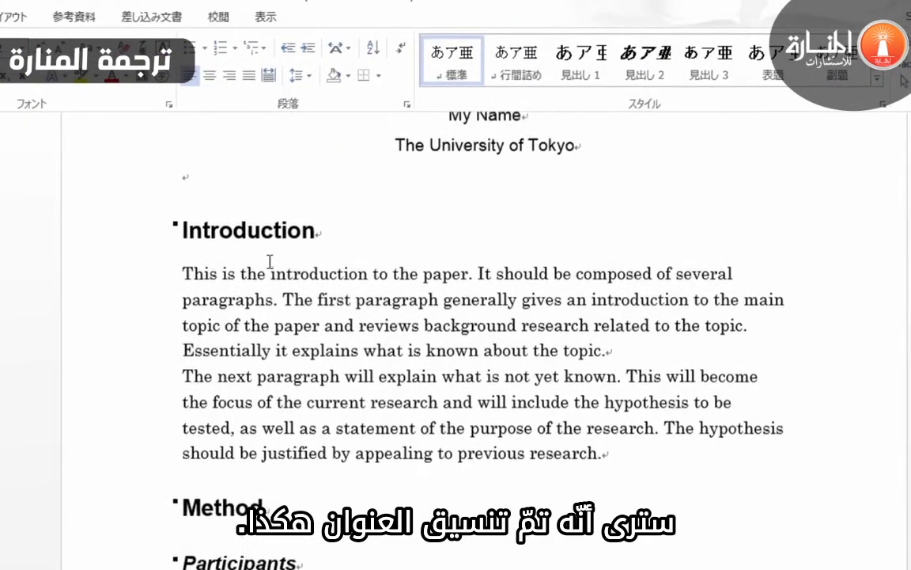
click(498, 194)
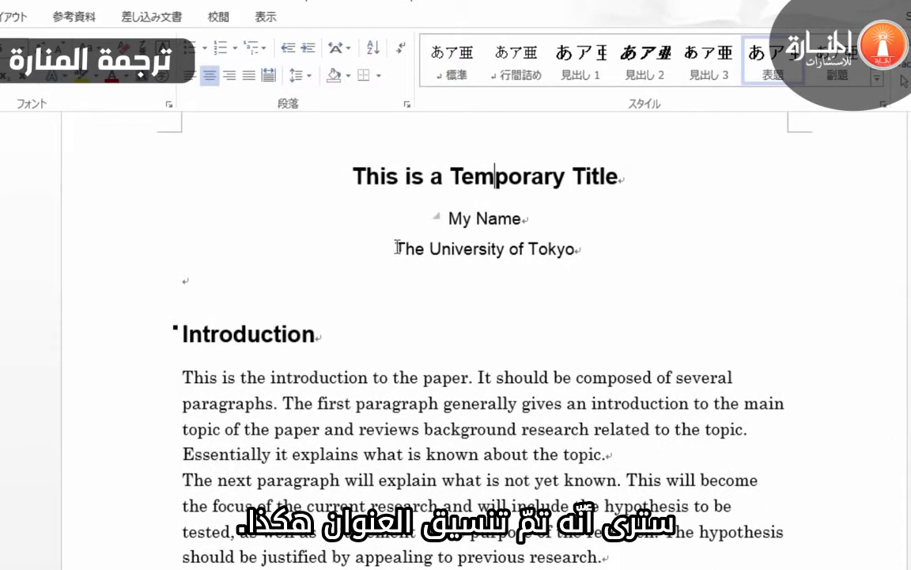
click(261, 334)
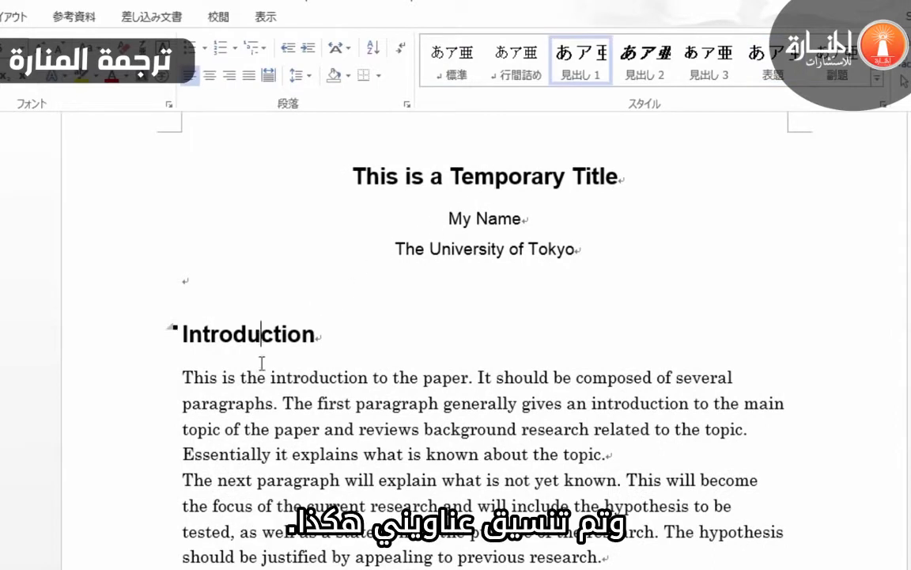
click(319, 377)
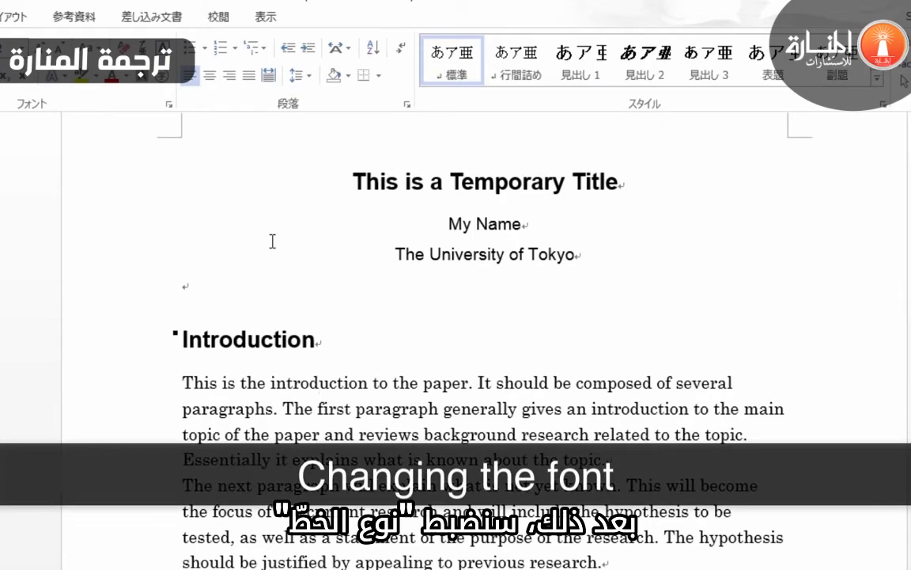
click(474, 181)
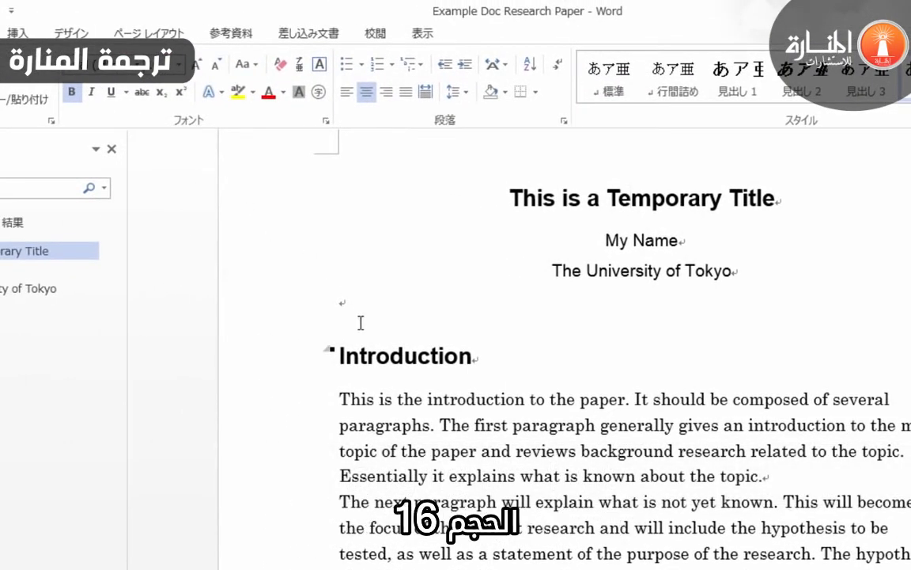
click(378, 358)
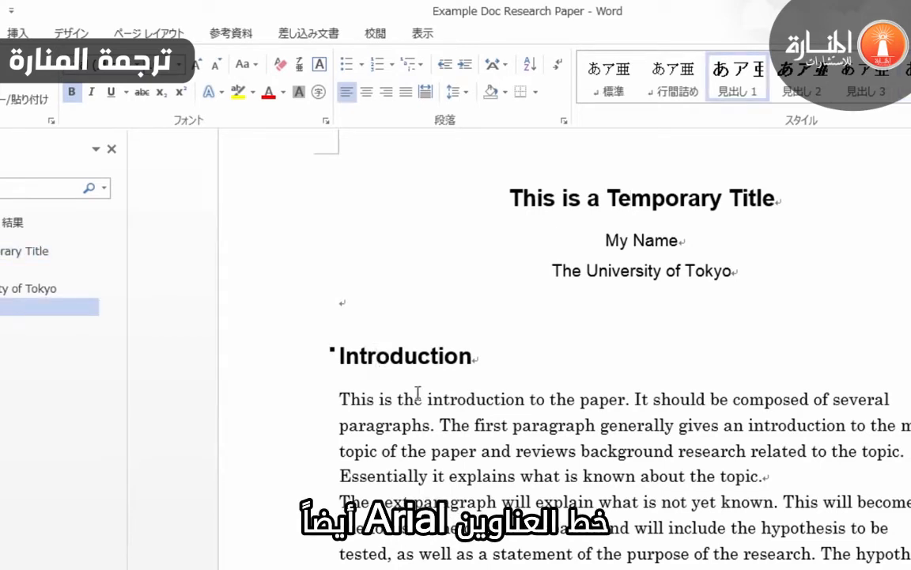
click(458, 400)
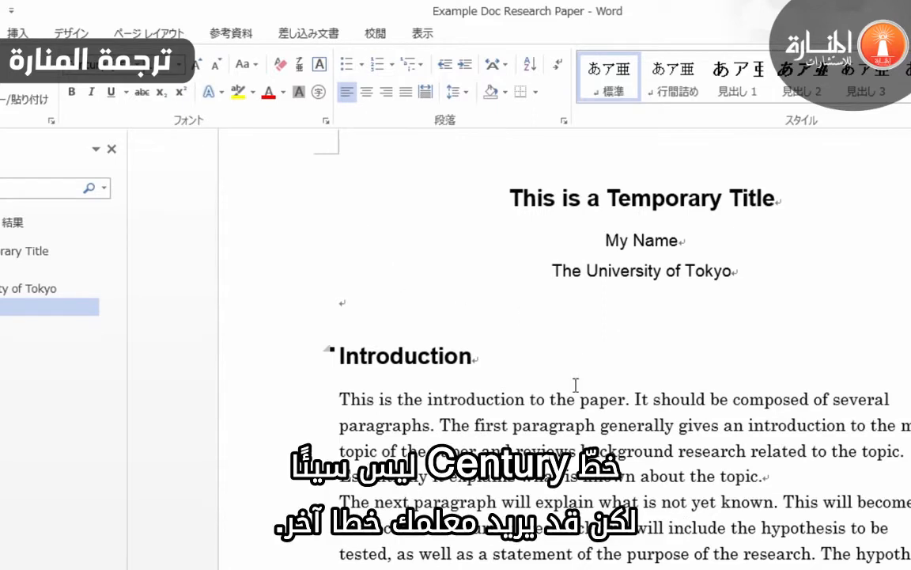
scroll(575, 385, down, 1)
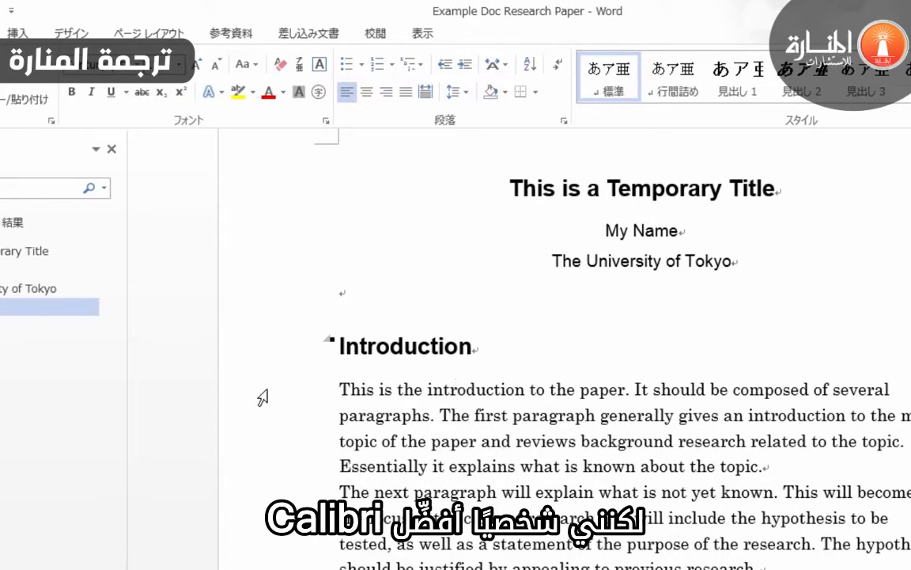
Step: Select all body text with similar formatting and set its font to Times New Roman
click(479, 391)
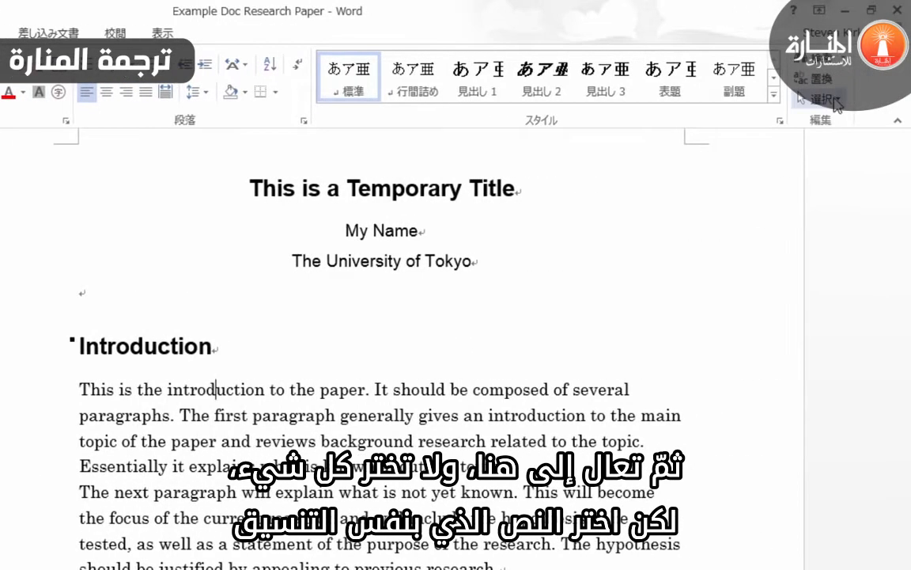
click(833, 98)
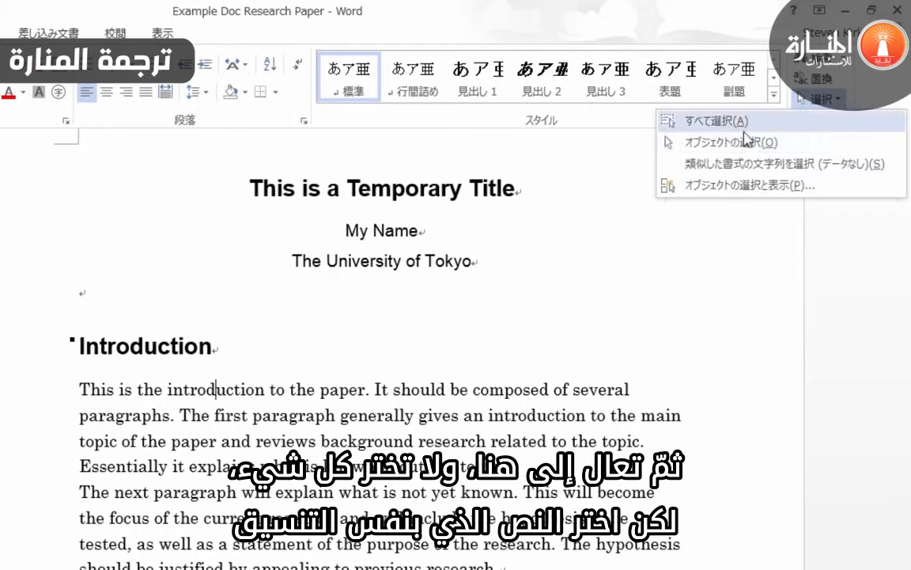
click(743, 168)
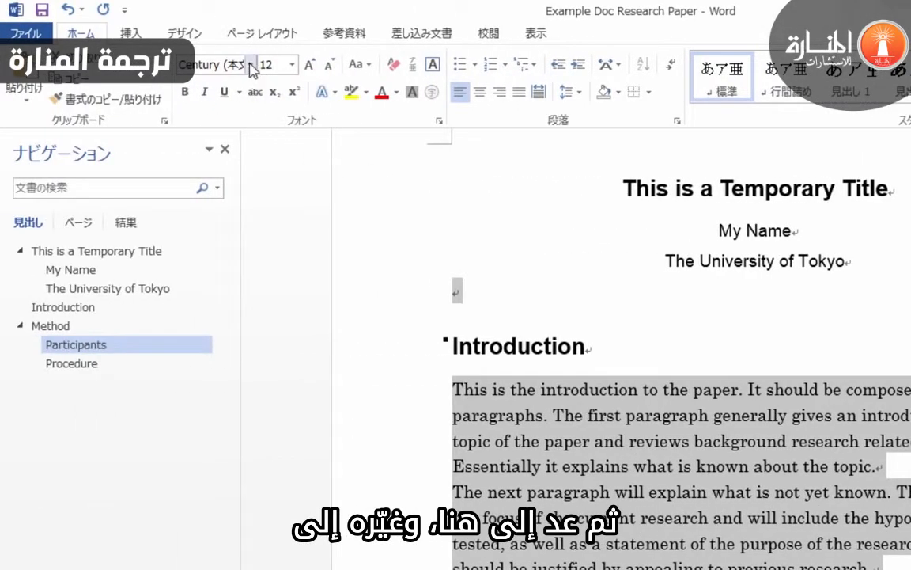
click(250, 68)
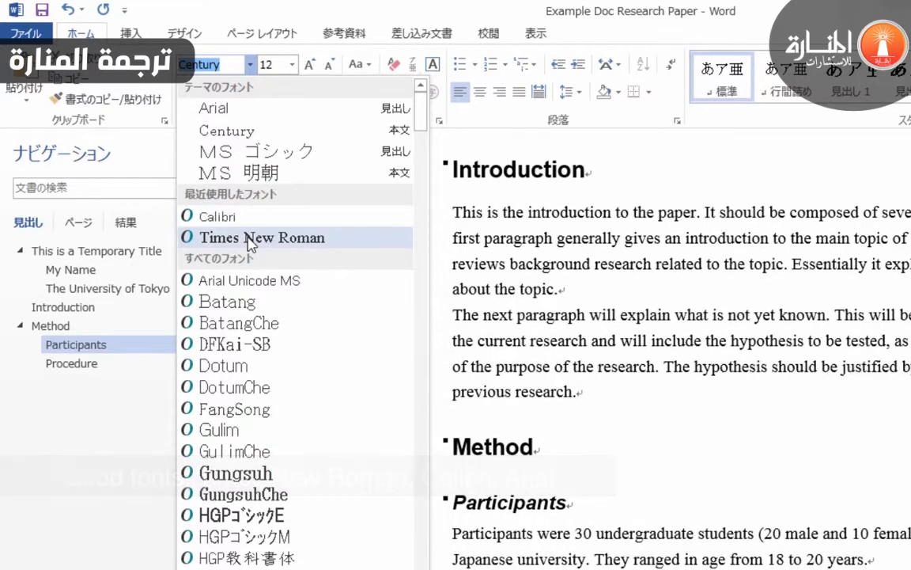
click(248, 240)
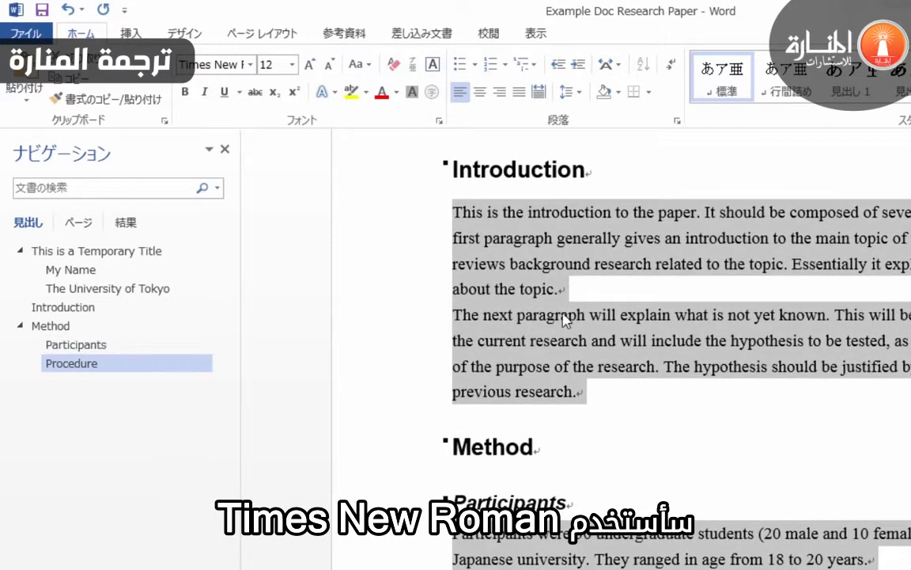
click(563, 315)
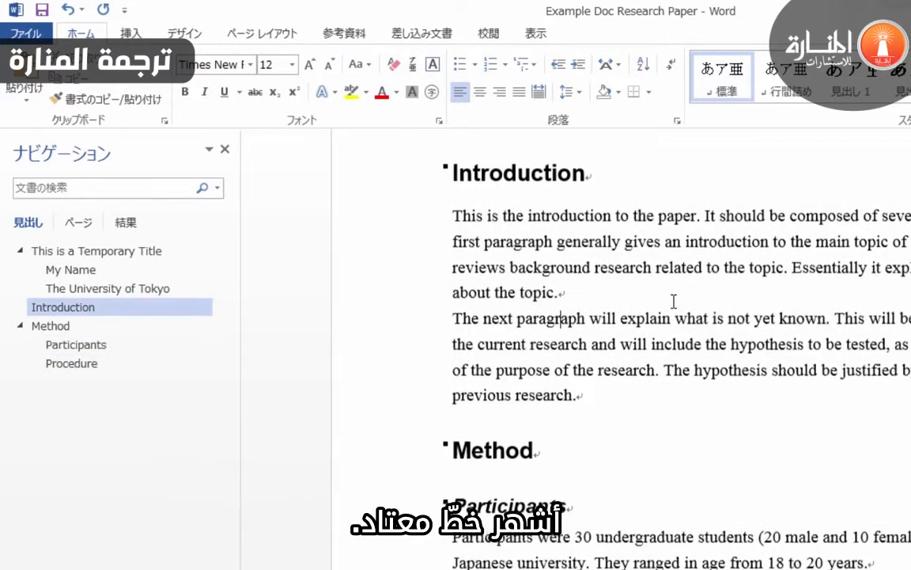
Step: Select all similarly formatted body text and turn on the paragraph option that adds no space between same-style paragraphs (同じスタイルの場合は段落間にスペースを追加しない)
scroll(674, 301, up, 3)
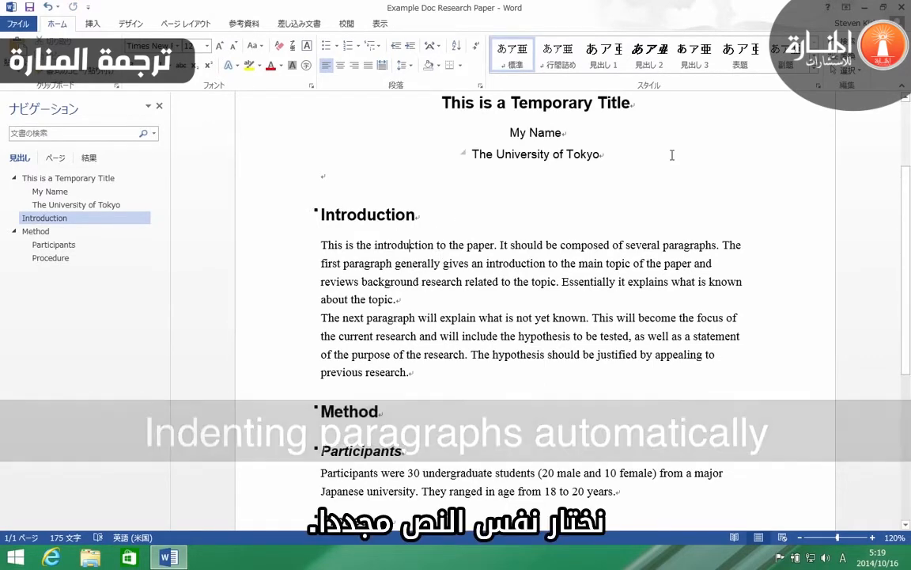
click(848, 71)
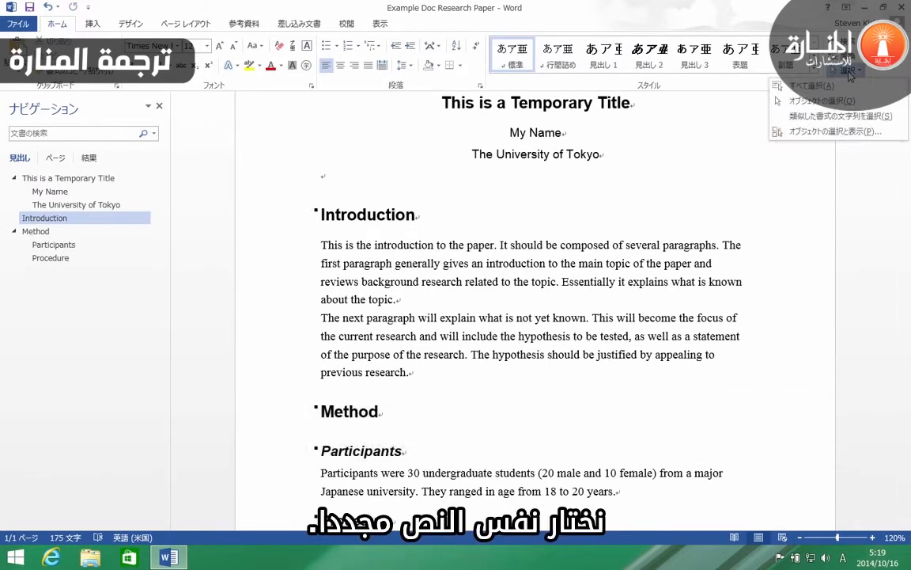
click(829, 51)
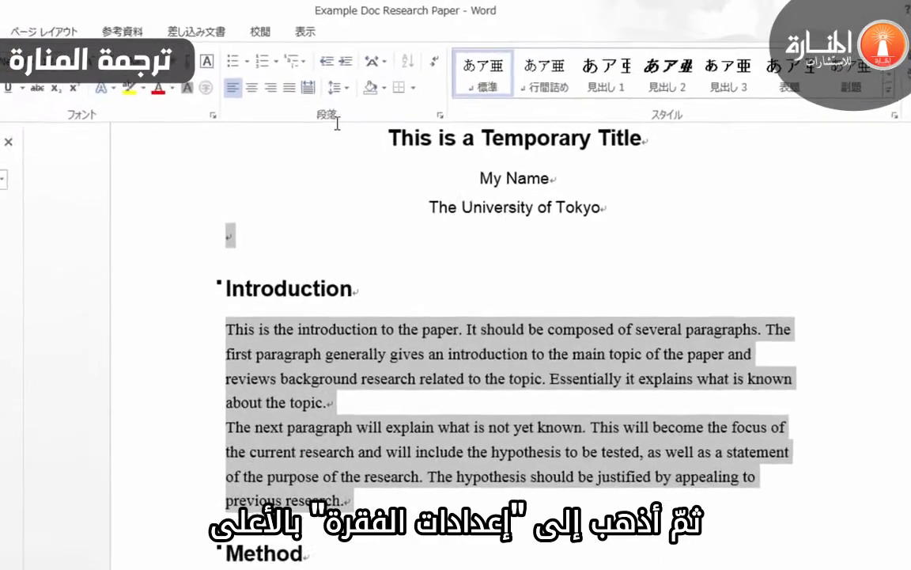
click(436, 122)
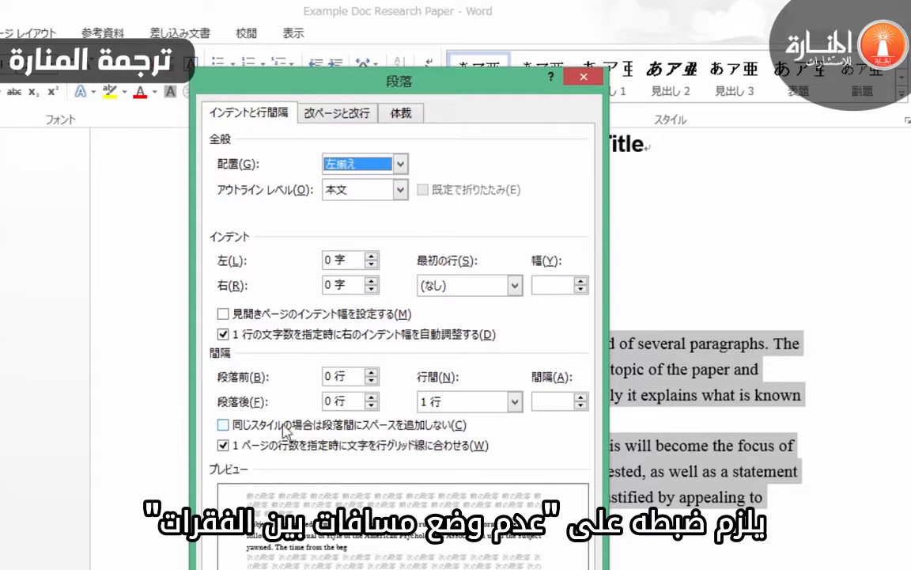
click(224, 425)
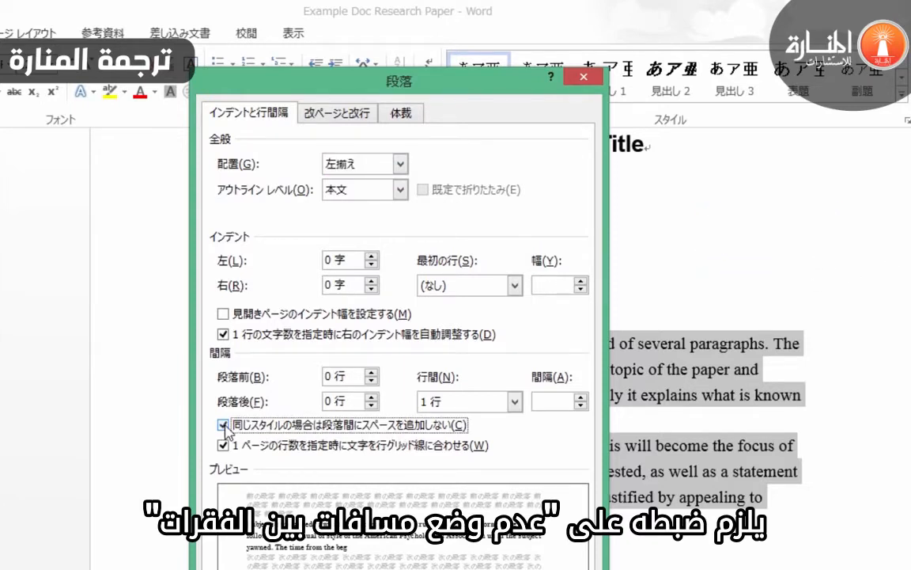
Step: Give the selected body paragraphs a first-line indent (字下げ) of 2.5 characters and apply the paragraph settings
click(514, 286)
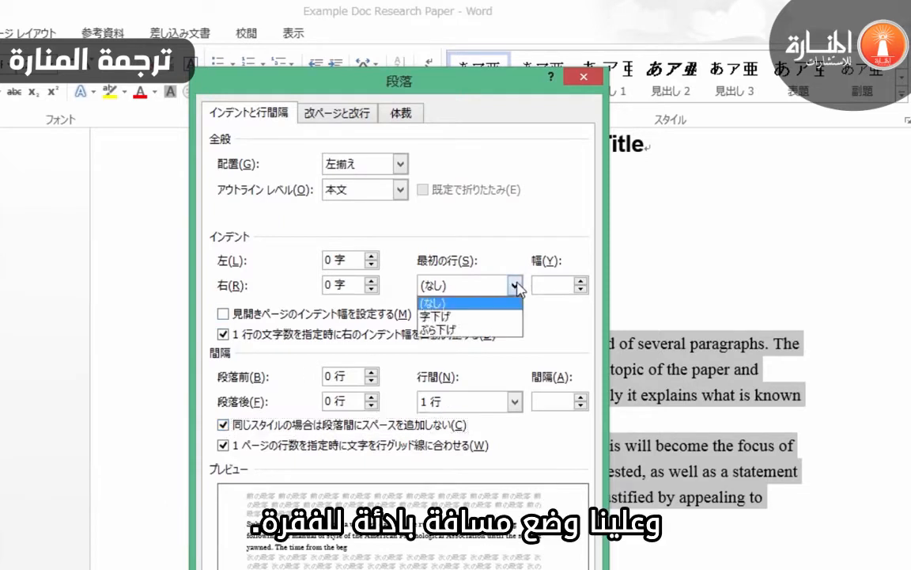
click(461, 317)
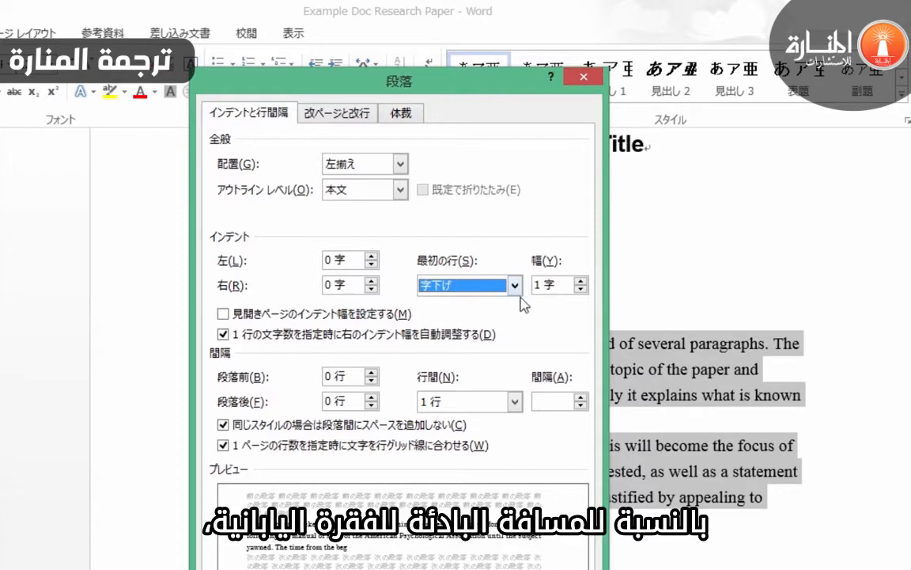
click(582, 282)
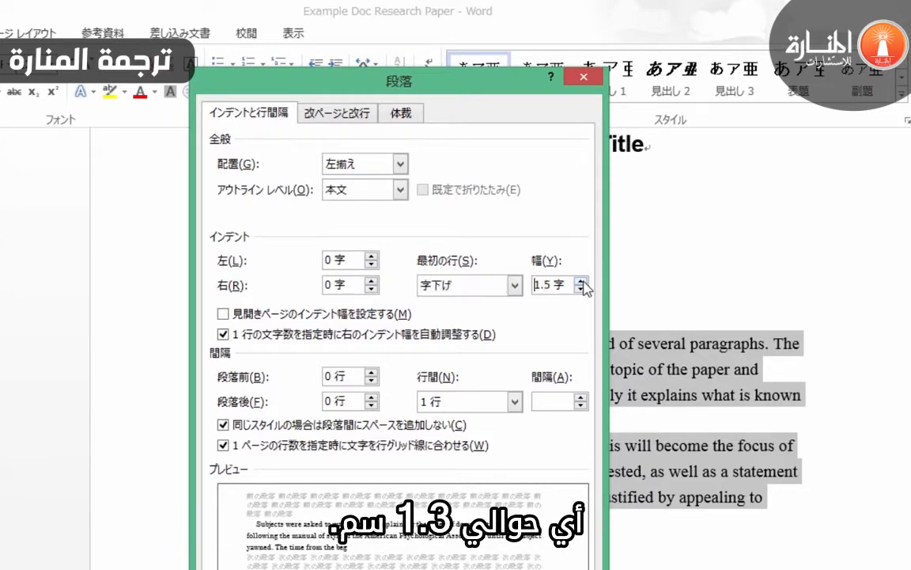
click(583, 282)
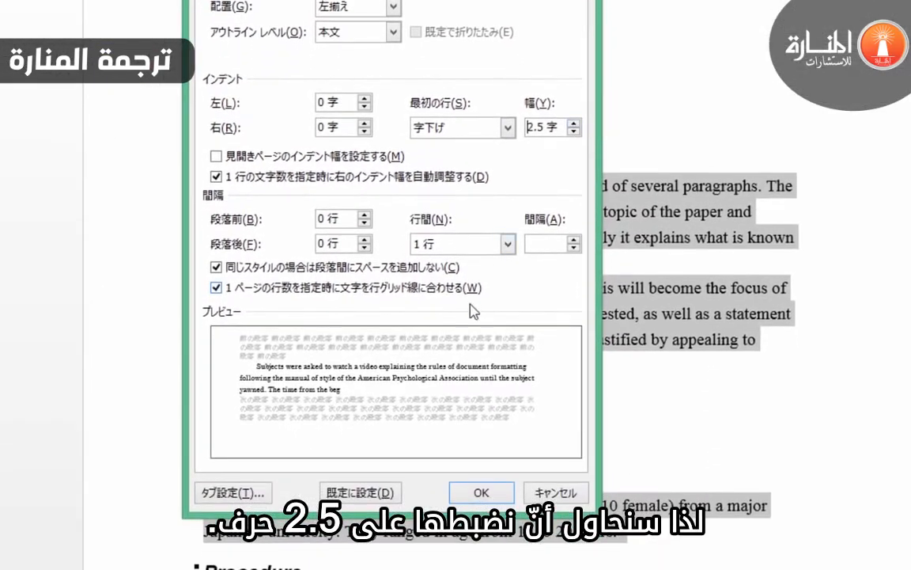
click(478, 491)
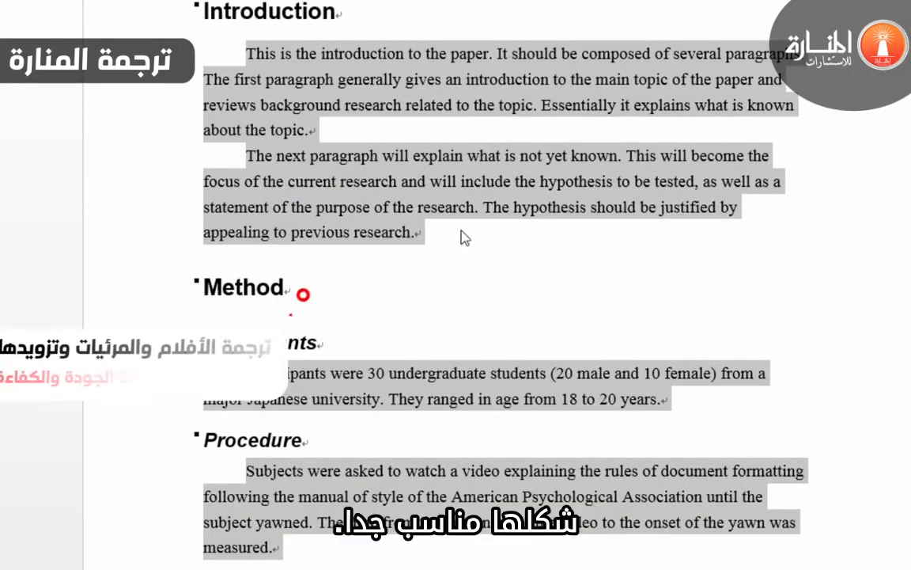
click(463, 235)
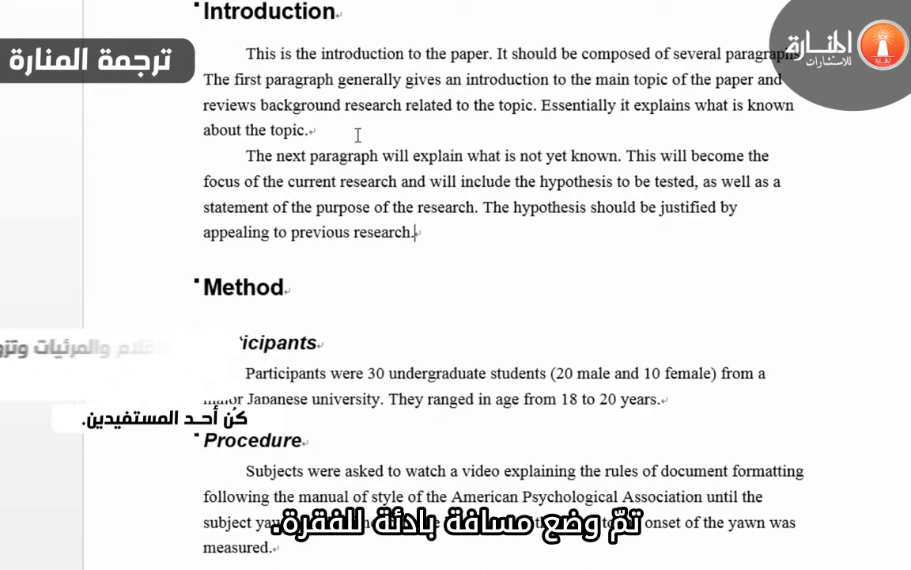
Step: Select all headings formatted like the Introduction heading, and clear the selection again
click(274, 13)
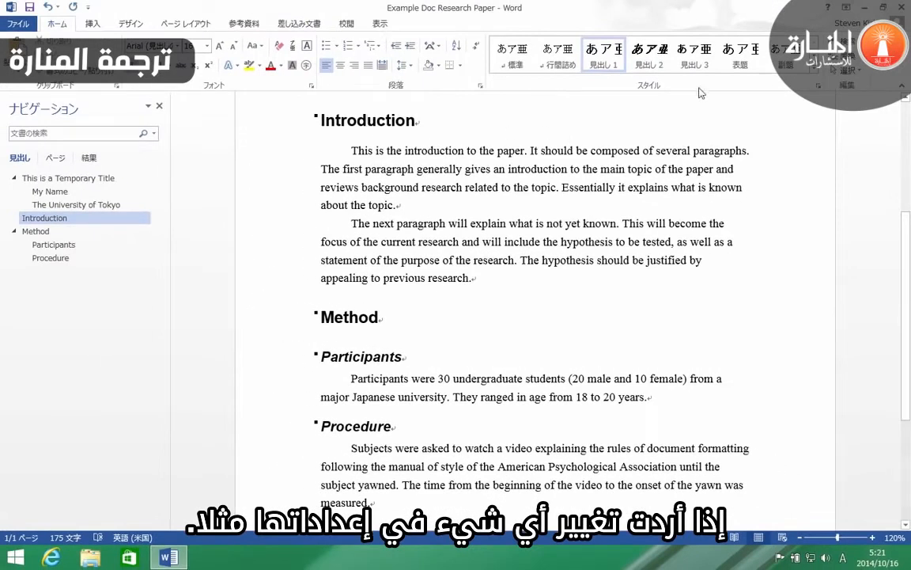
click(848, 71)
click(828, 117)
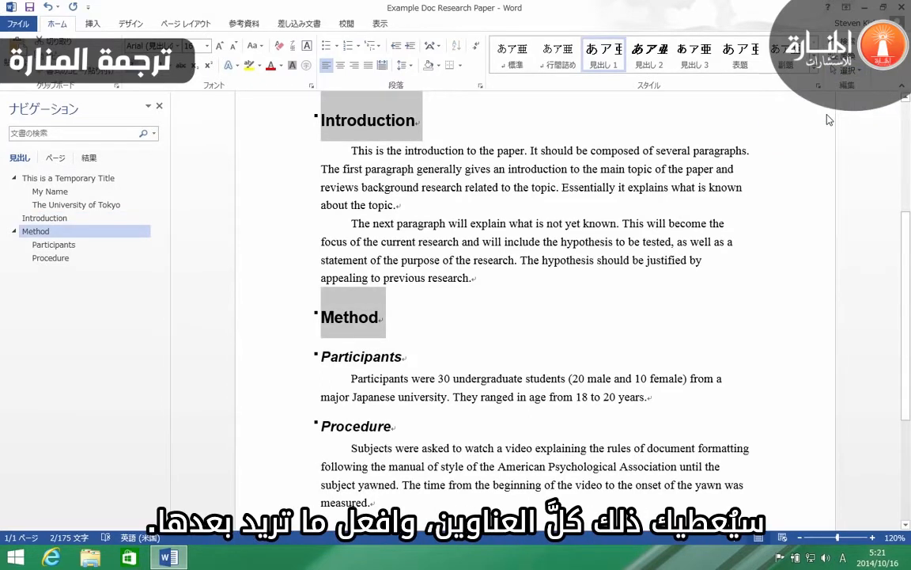
click(453, 150)
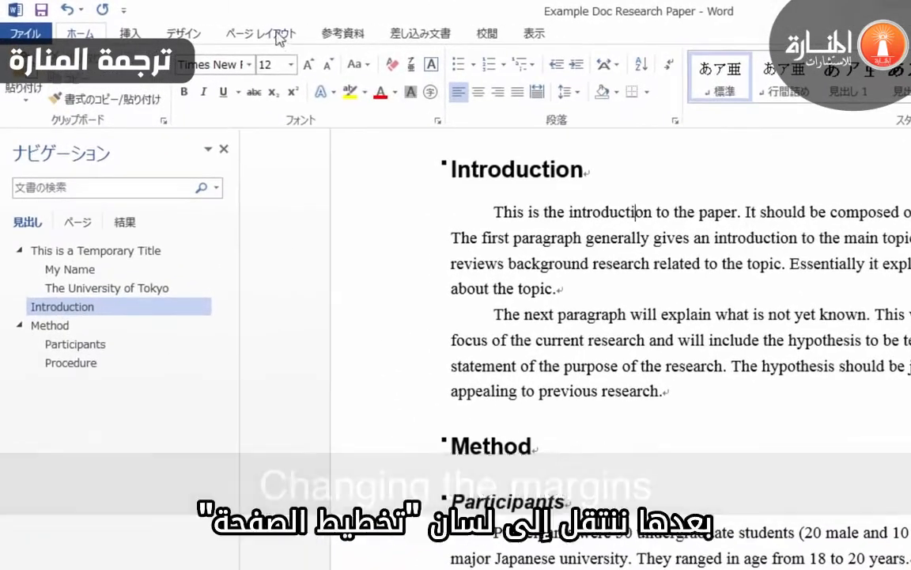
Step: Try the やや狭い page margins (25.4 mm top and bottom, 19.05 mm at the sides) and switch back to the 標準 margins
click(273, 43)
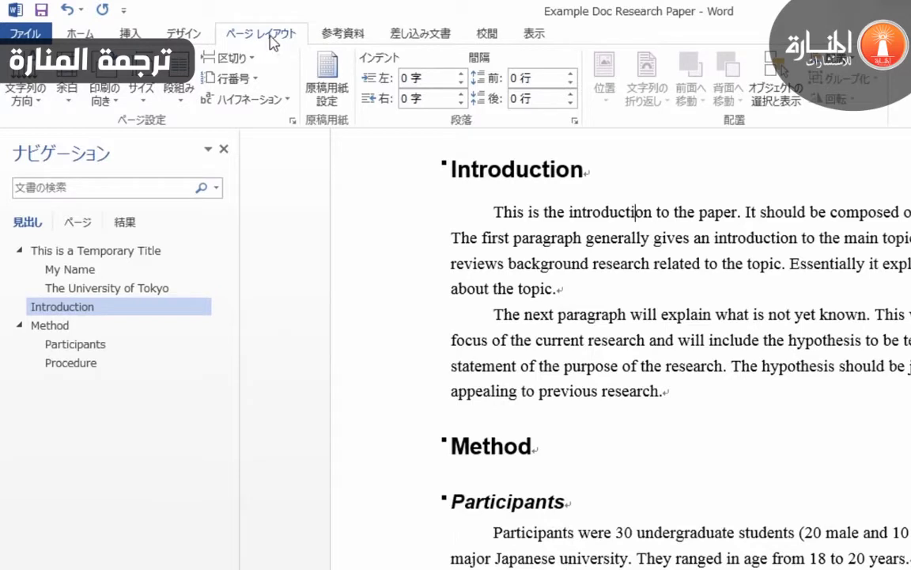
click(68, 91)
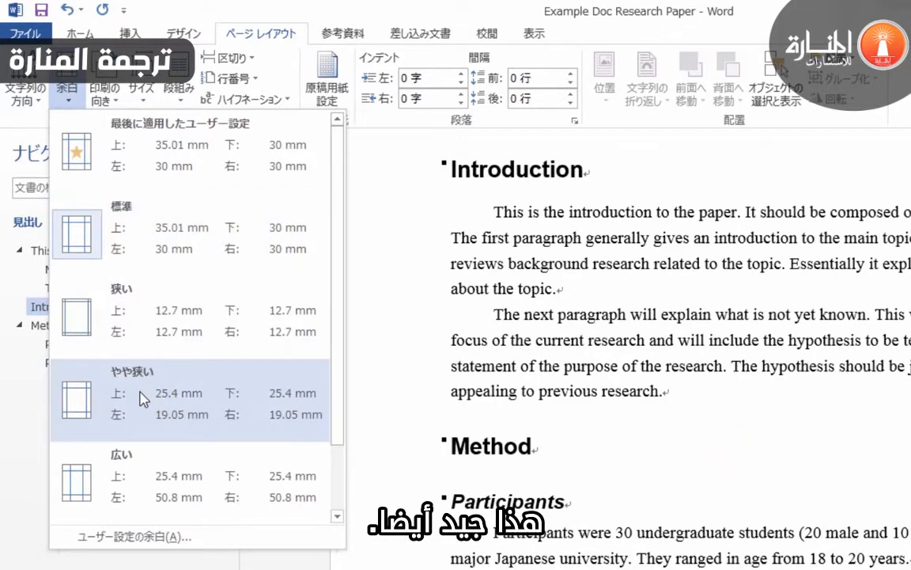
click(142, 397)
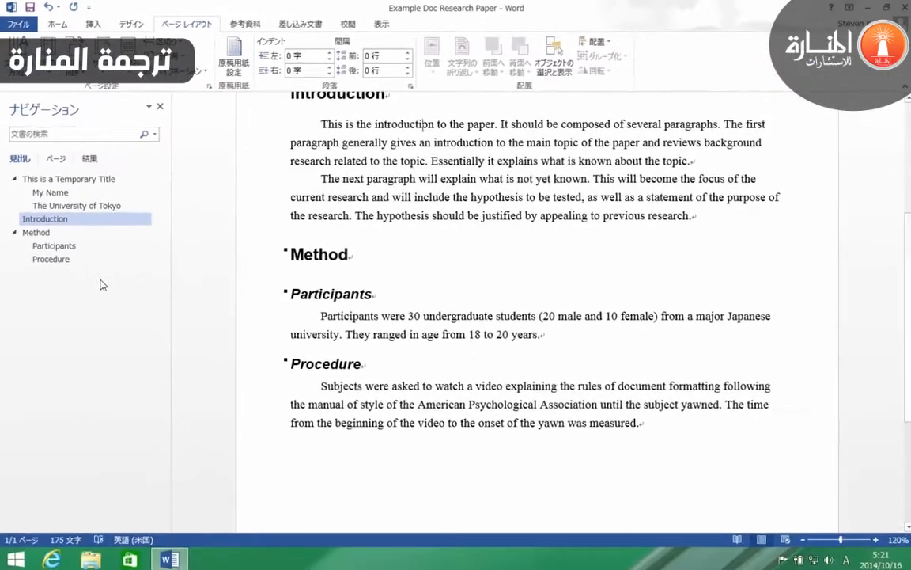
scroll(359, 246, up, 3)
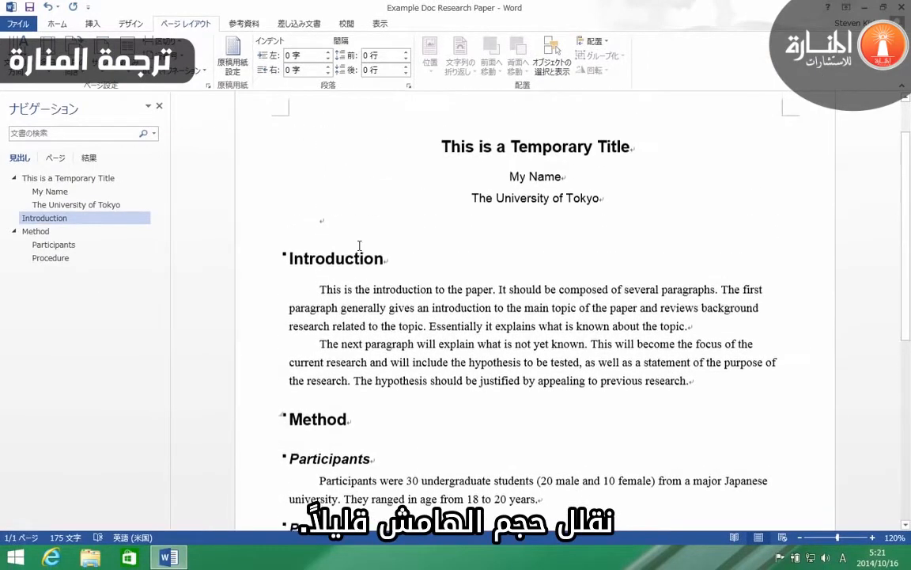
scroll(359, 246, down, 1)
scroll(359, 246, down, 2)
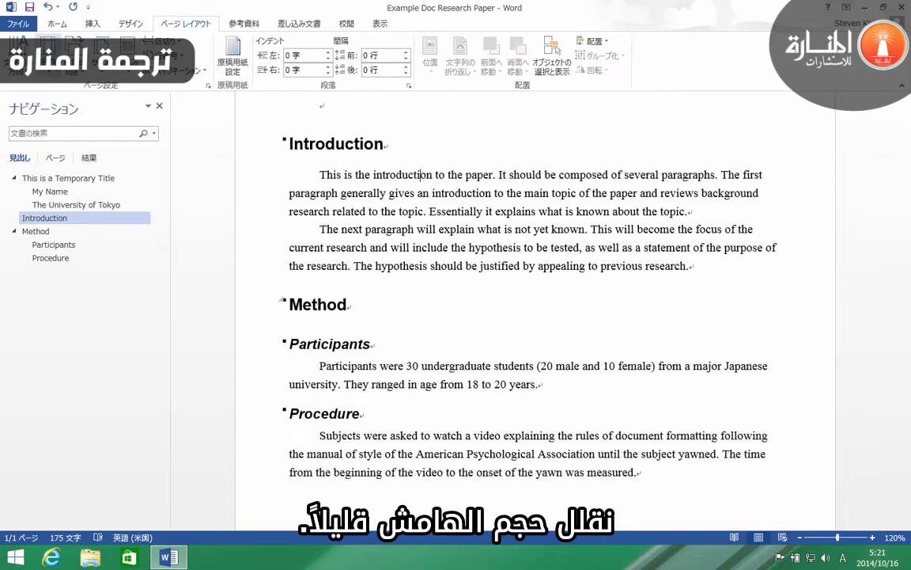
click(46, 57)
click(97, 170)
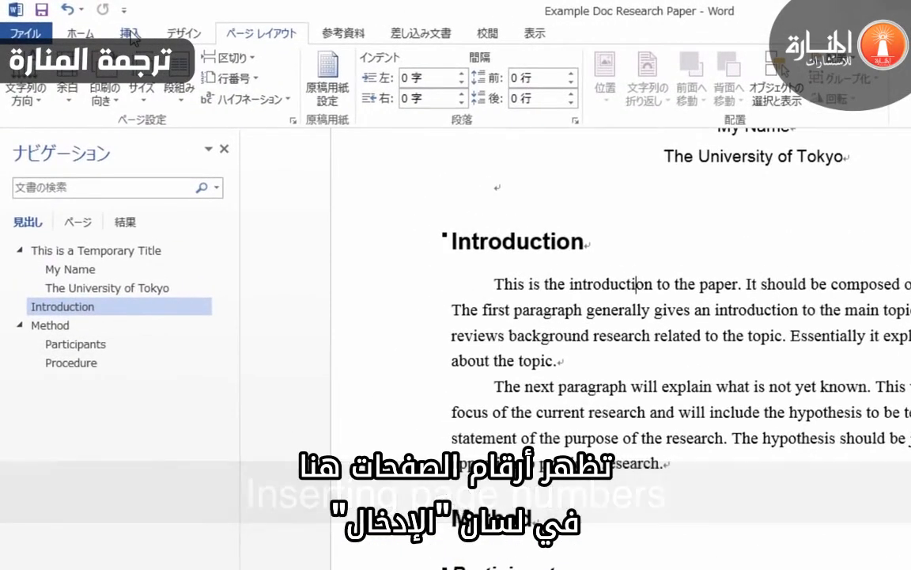
Step: Insert a right-aligned page number at the top of the page with the 番号のみ 3 design
click(131, 35)
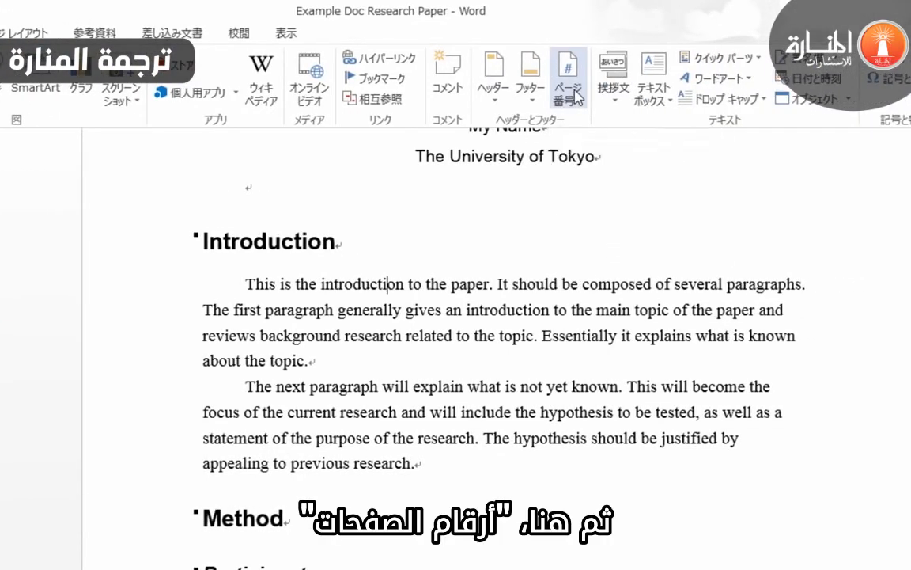
click(572, 94)
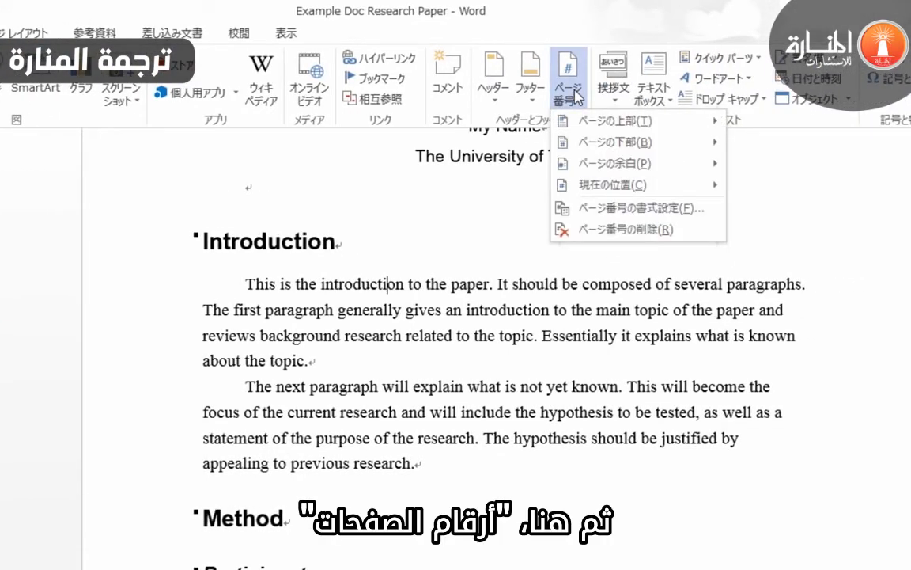
mouse_move(655, 127)
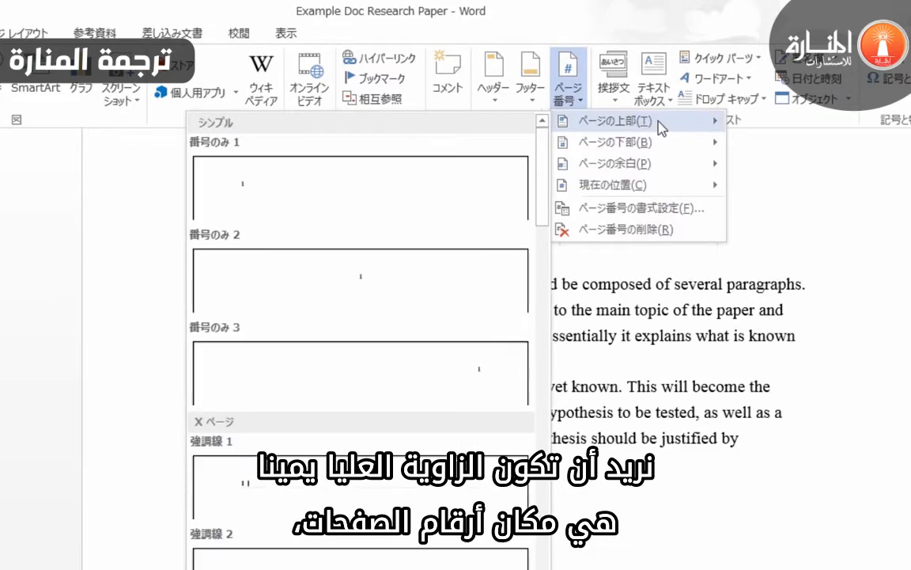
click(473, 379)
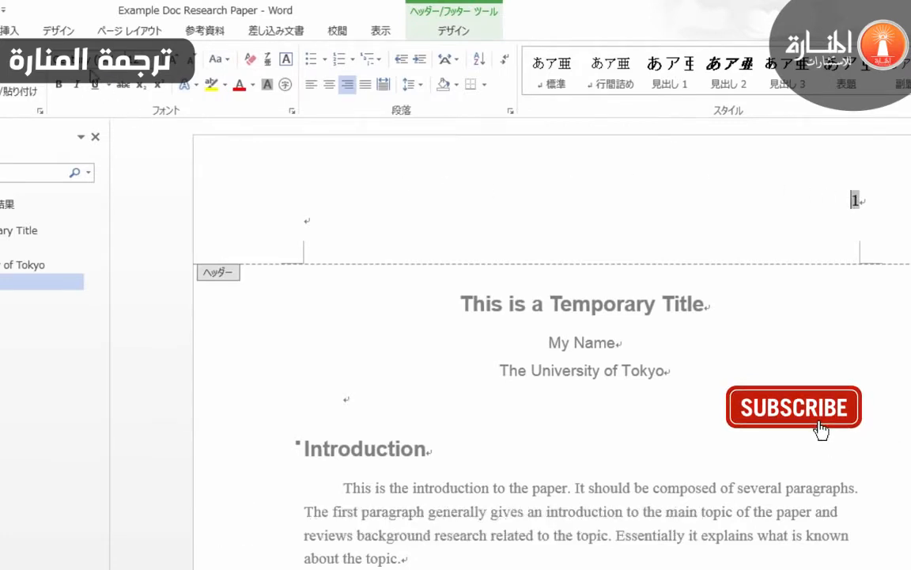
Step: Set the header page number's font to Times New Roman and close the header
click(125, 60)
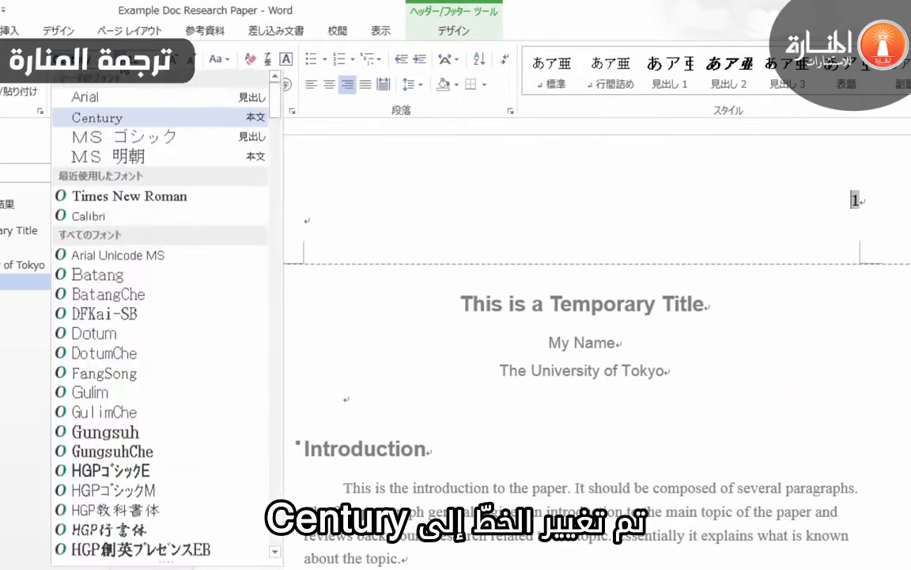
click(129, 198)
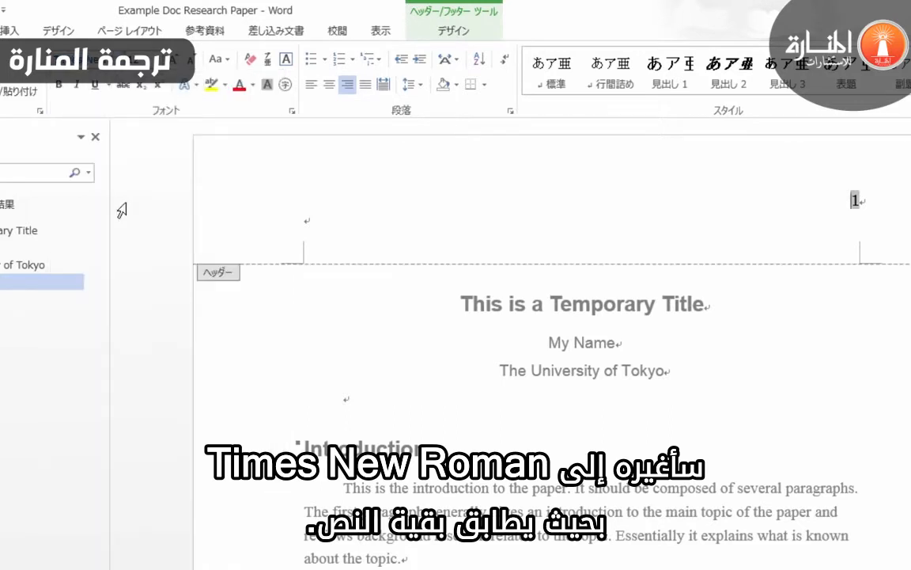
click(457, 33)
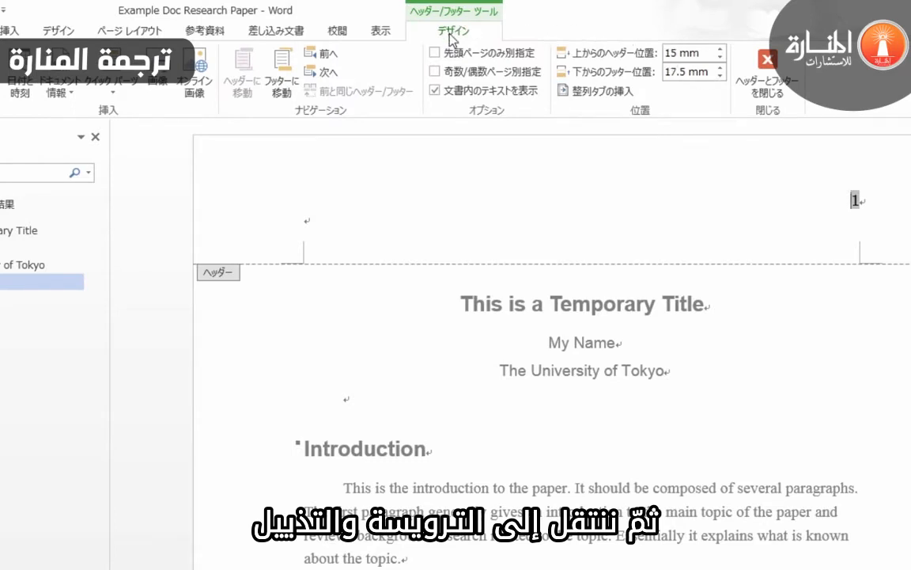
click(761, 85)
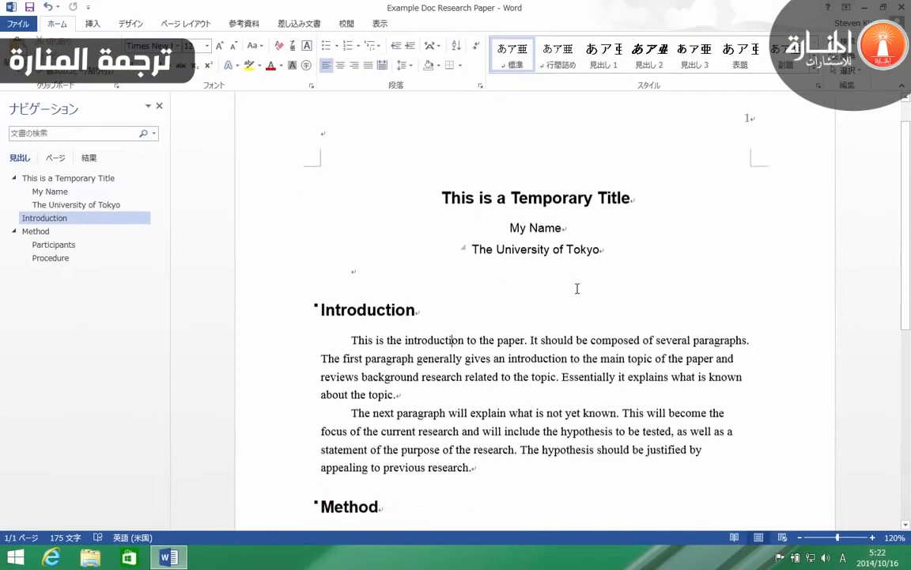
scroll(577, 289, down, 1)
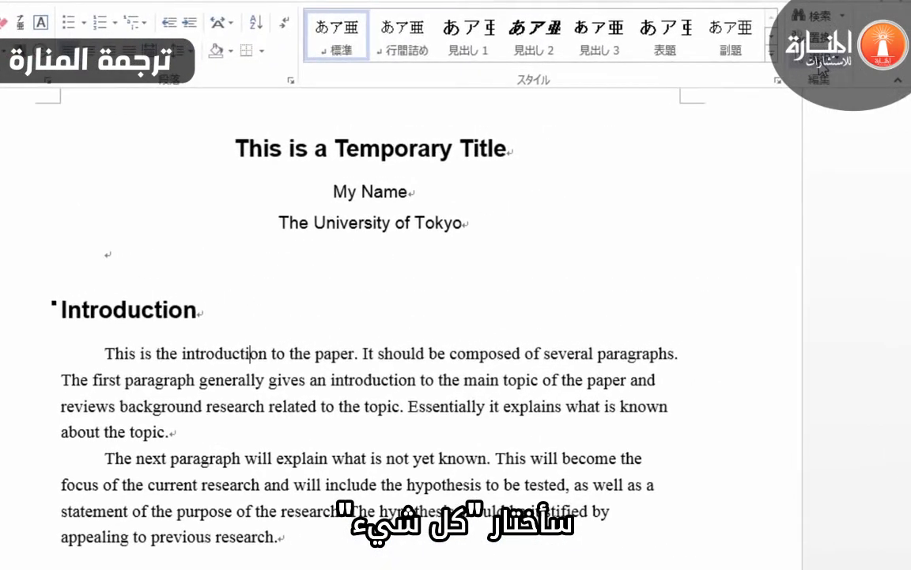
Step: Set the line spacing of the entire document to 2.0 and clear the selection
click(819, 59)
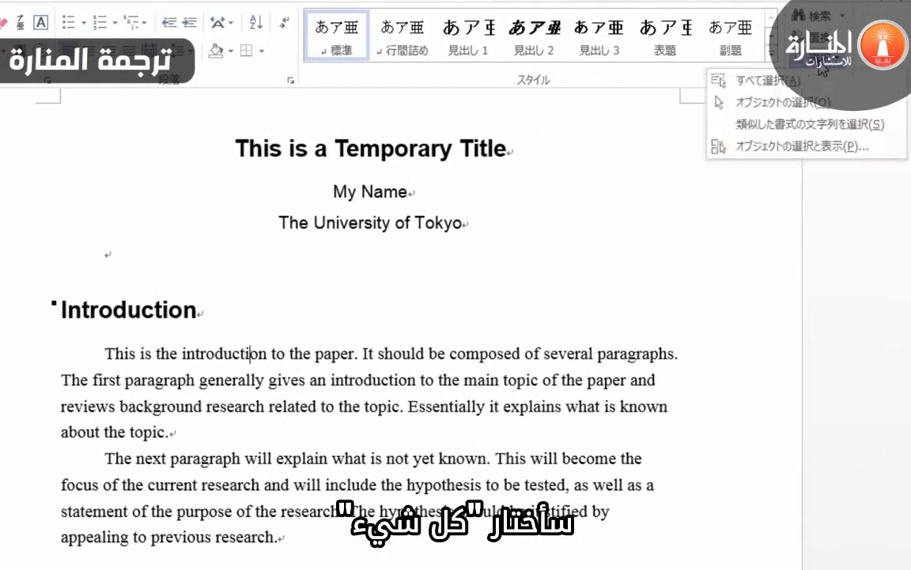
click(777, 84)
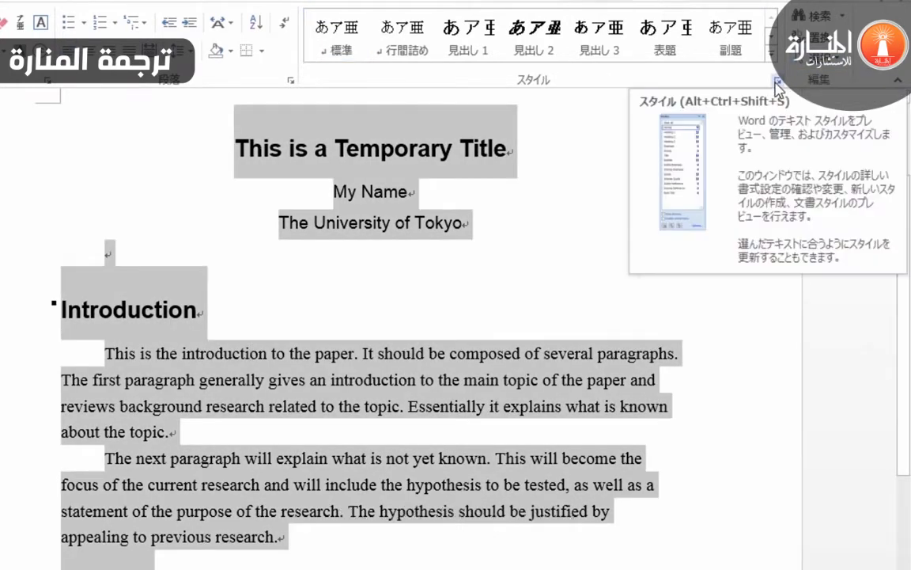
click(191, 52)
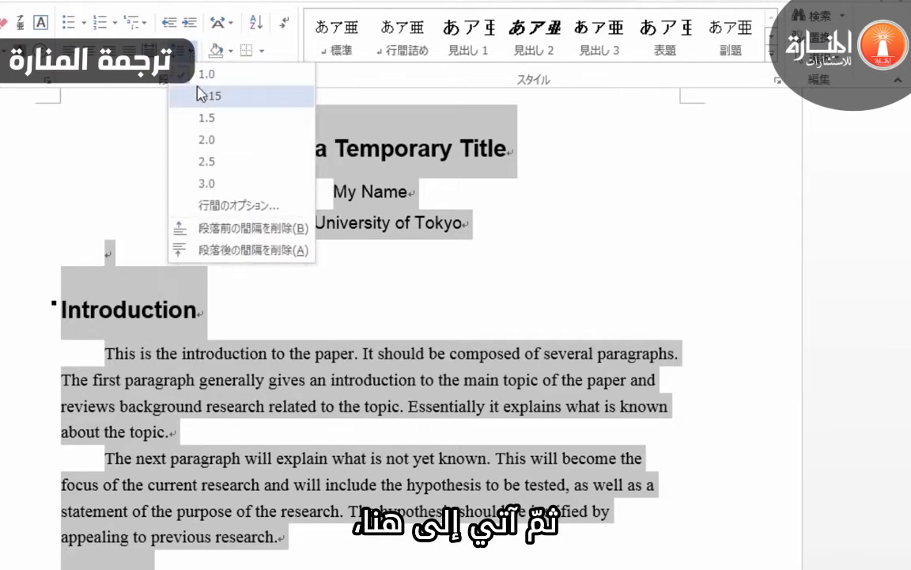
click(205, 142)
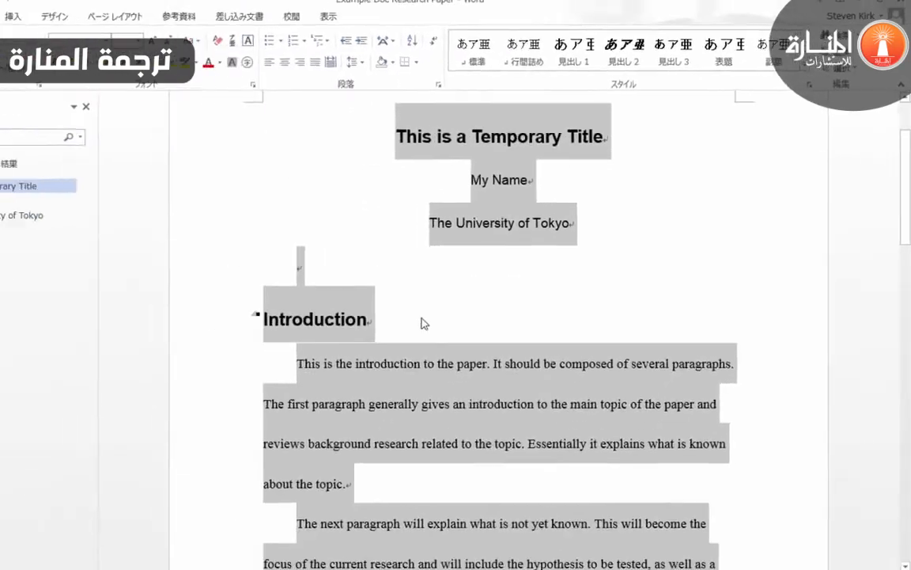
click(278, 381)
Step: Change the page setup's character and line specification to 標準の文字数を使う, applied to the whole document (文書全体)
scroll(465, 298, down, 1)
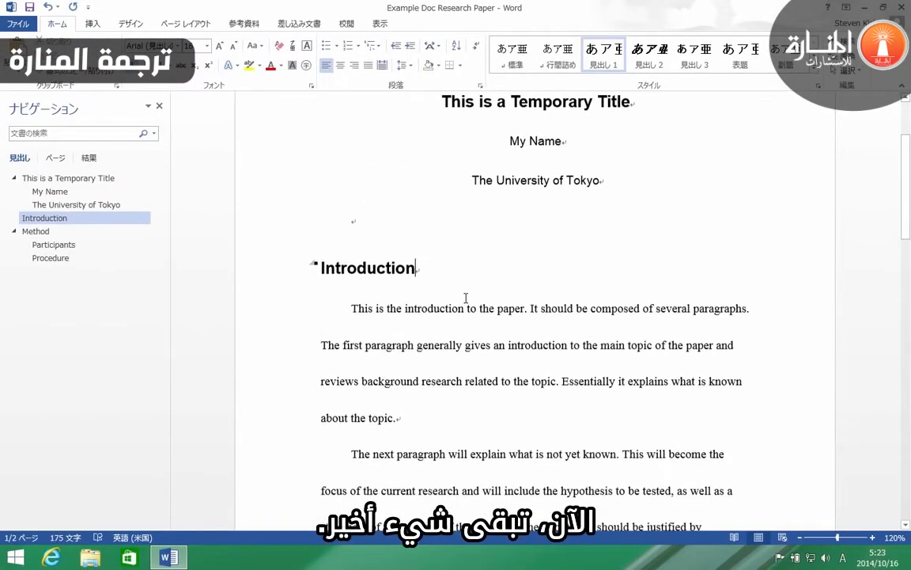
scroll(465, 297, down, 2)
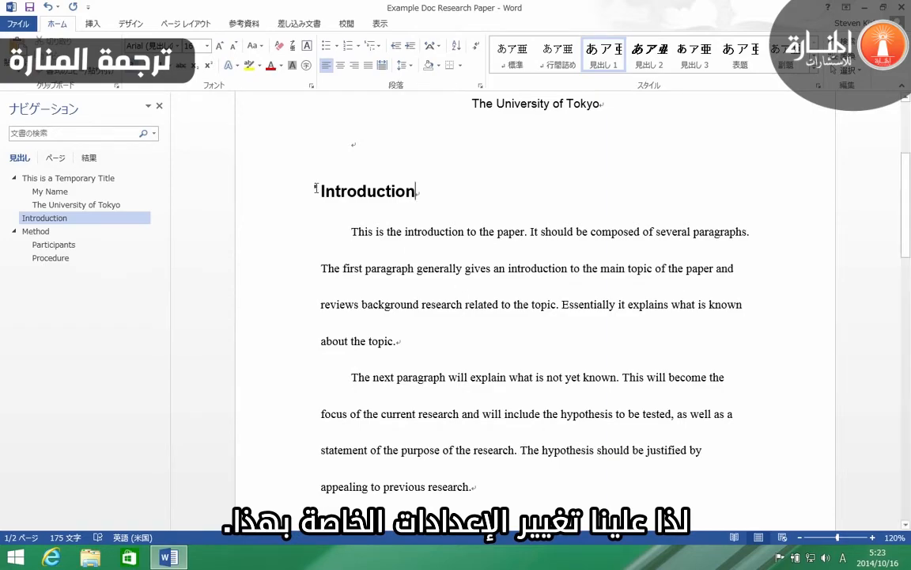
click(186, 23)
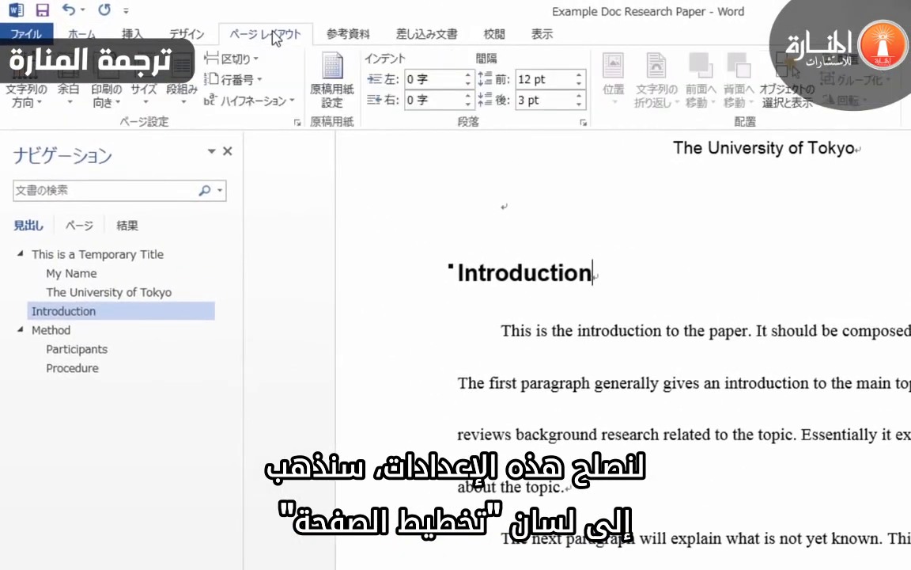
click(297, 124)
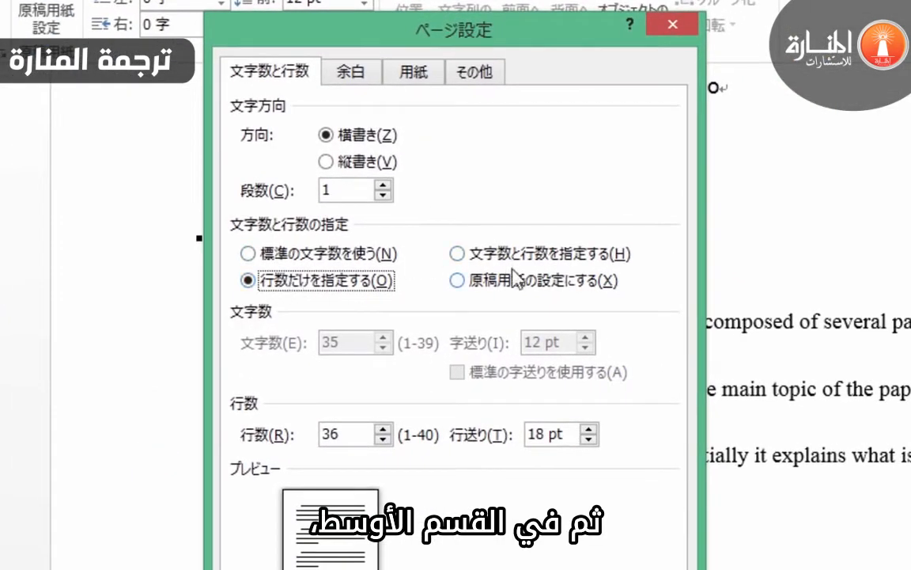
click(248, 253)
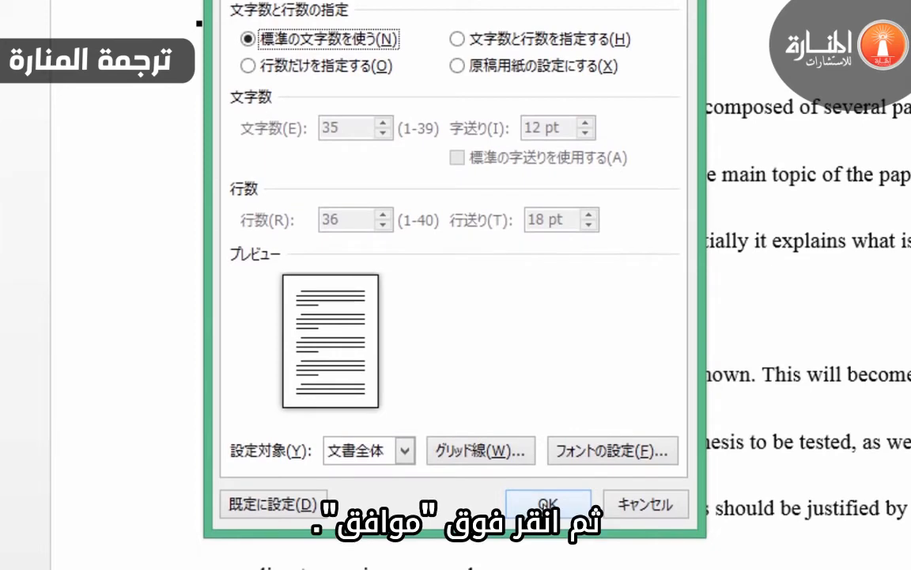
click(547, 503)
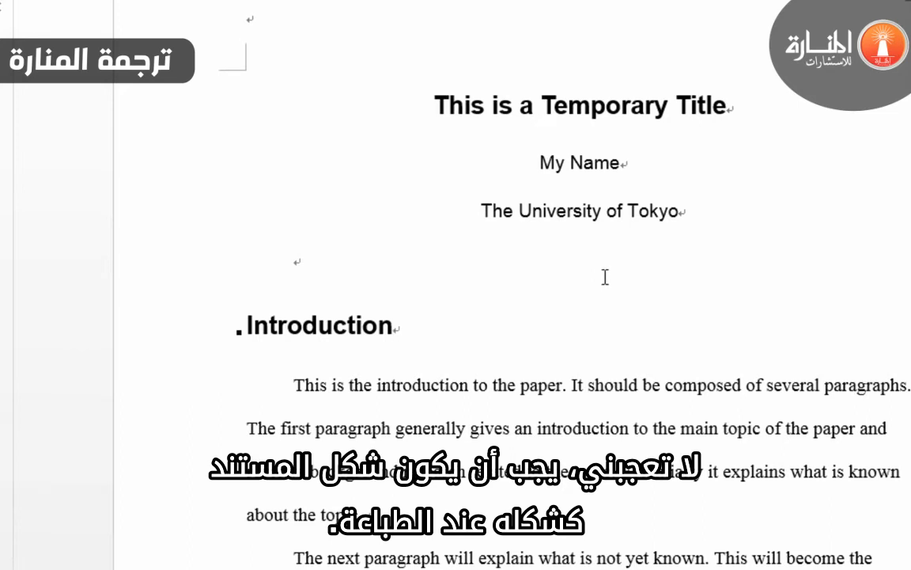
scroll(605, 277, down, 1)
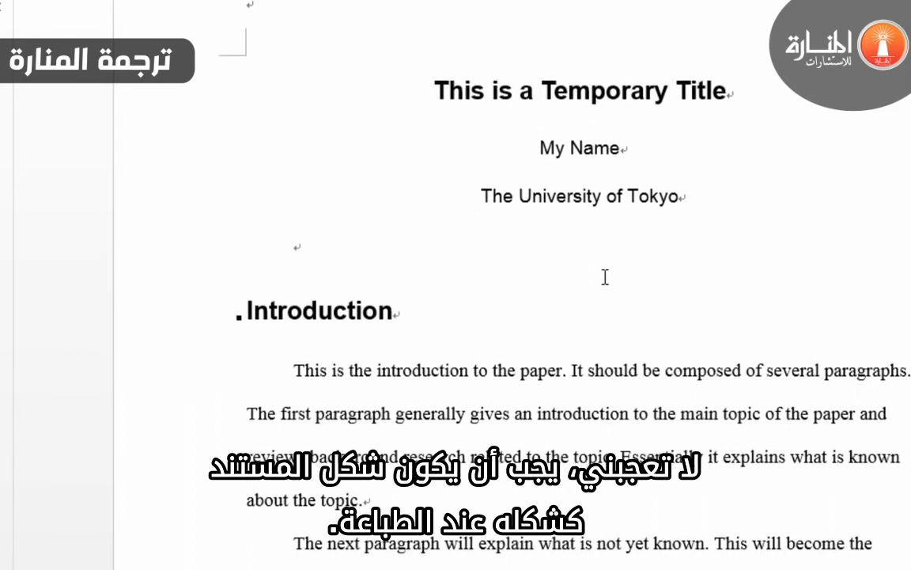